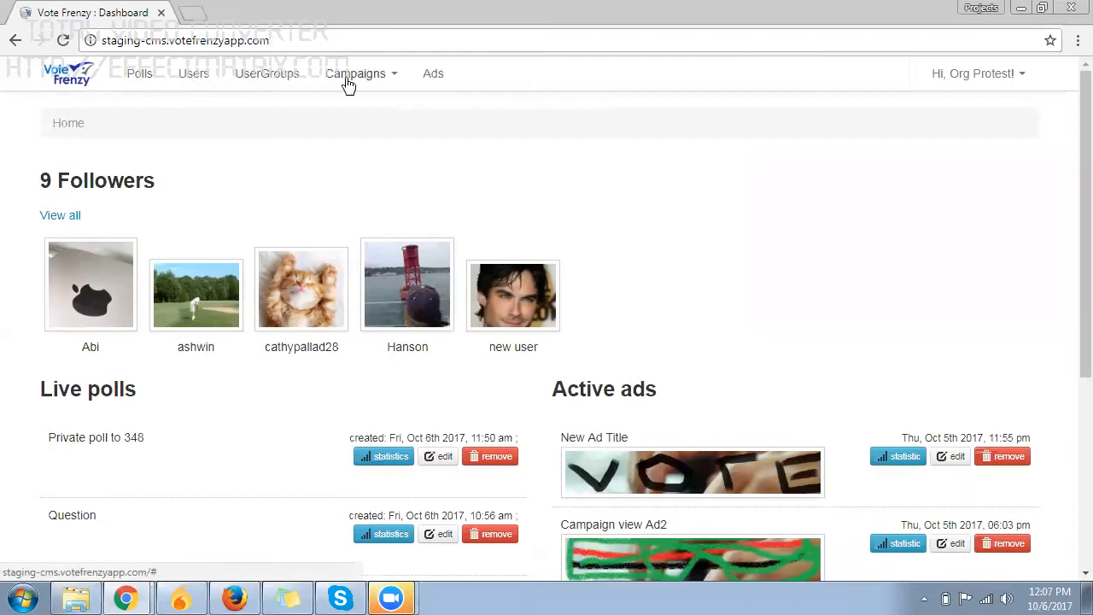
Create a user group named "Friends Group" in the User Groups section
click(273, 75)
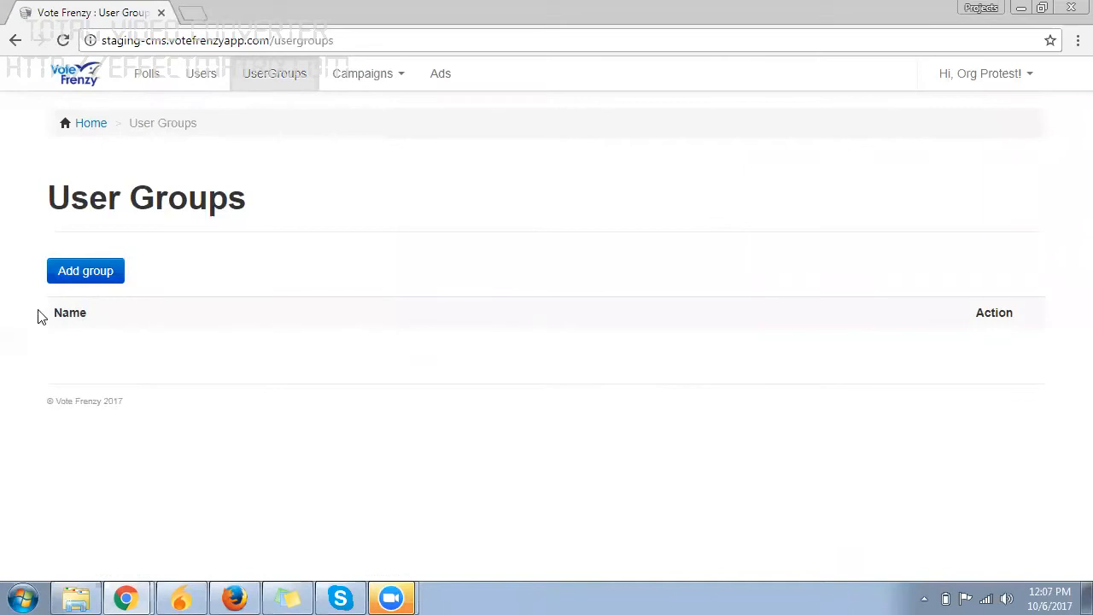
drag(41, 315, 295, 323)
click(954, 319)
click(100, 270)
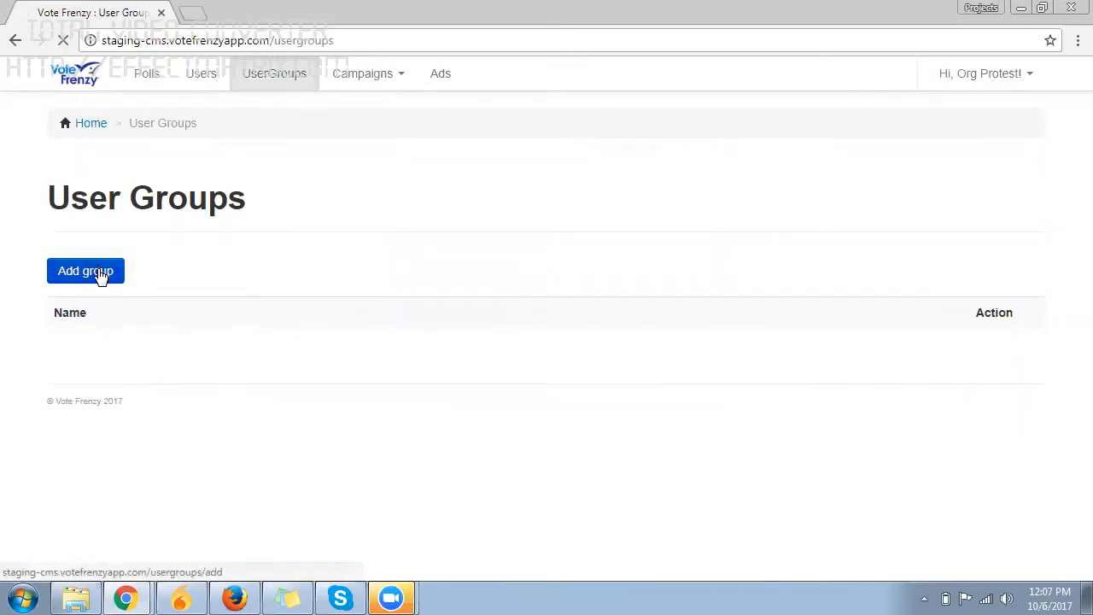
click(180, 268)
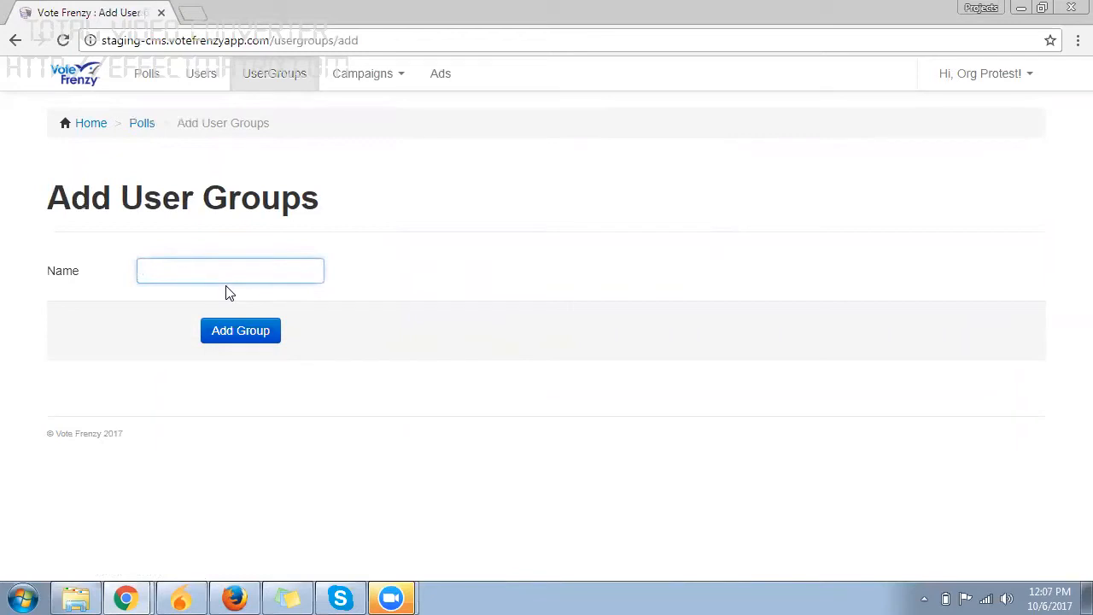
text(Frie)
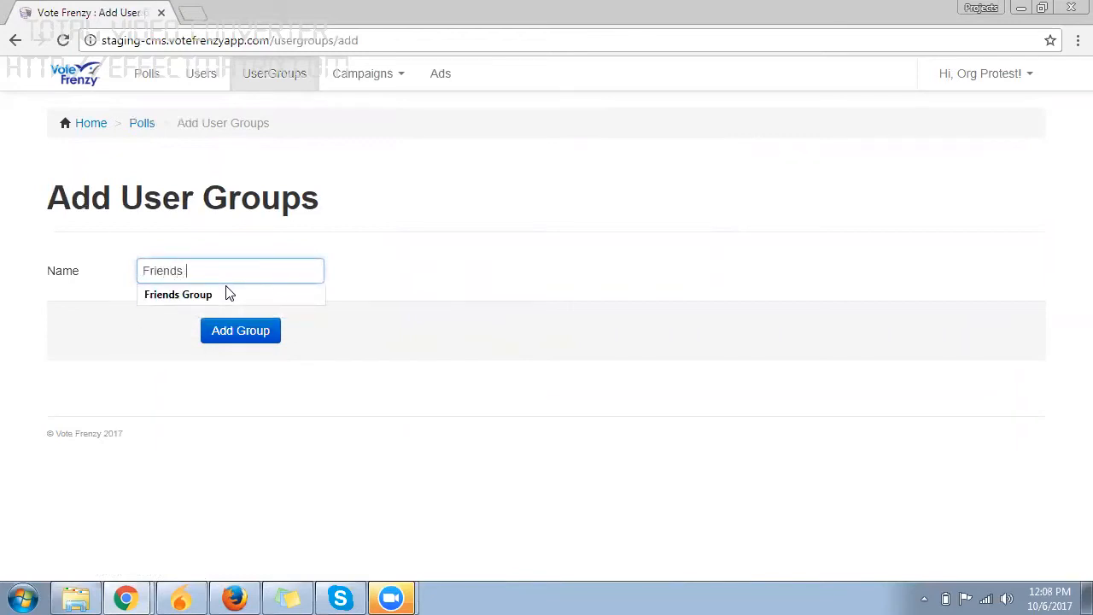
text(nds)
click(228, 292)
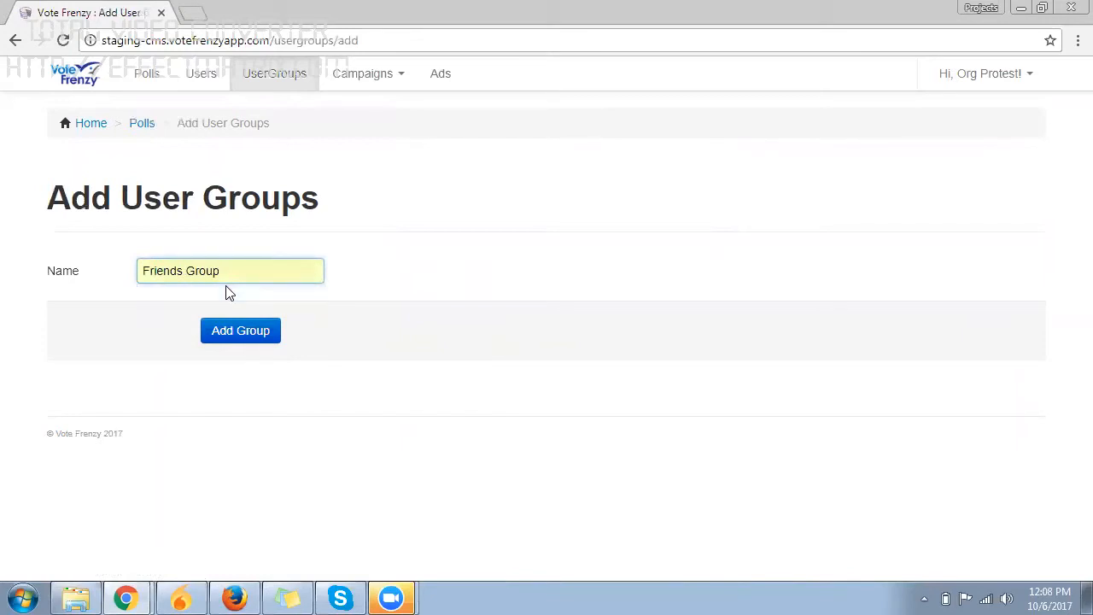
click(253, 340)
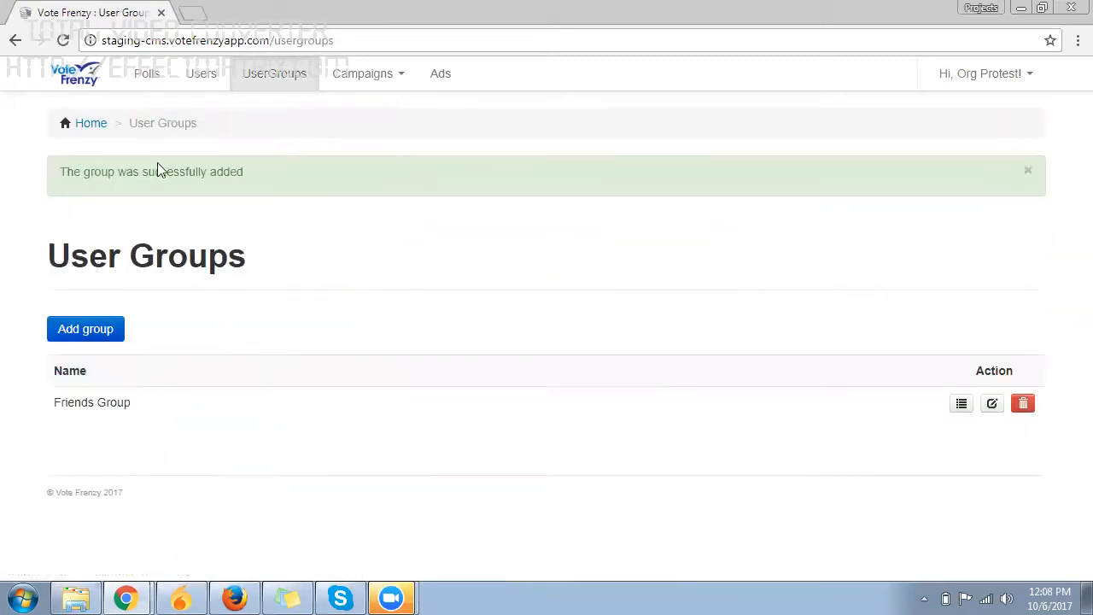
drag(196, 175, 58, 172)
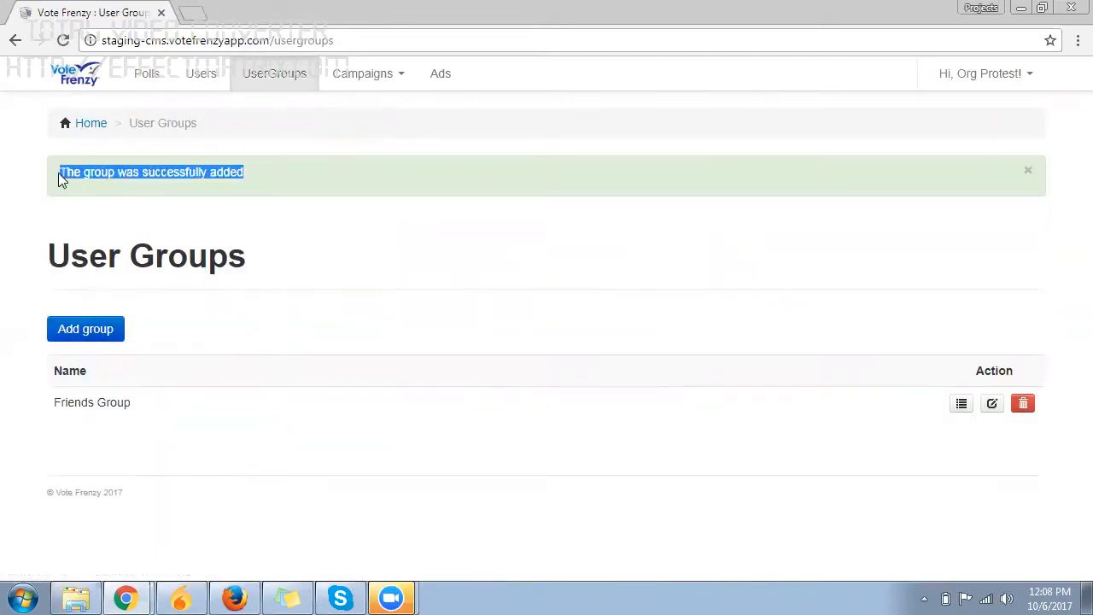
Open the member view of Friends Group and examine its already added list and the users available to add
drag(57, 401, 159, 405)
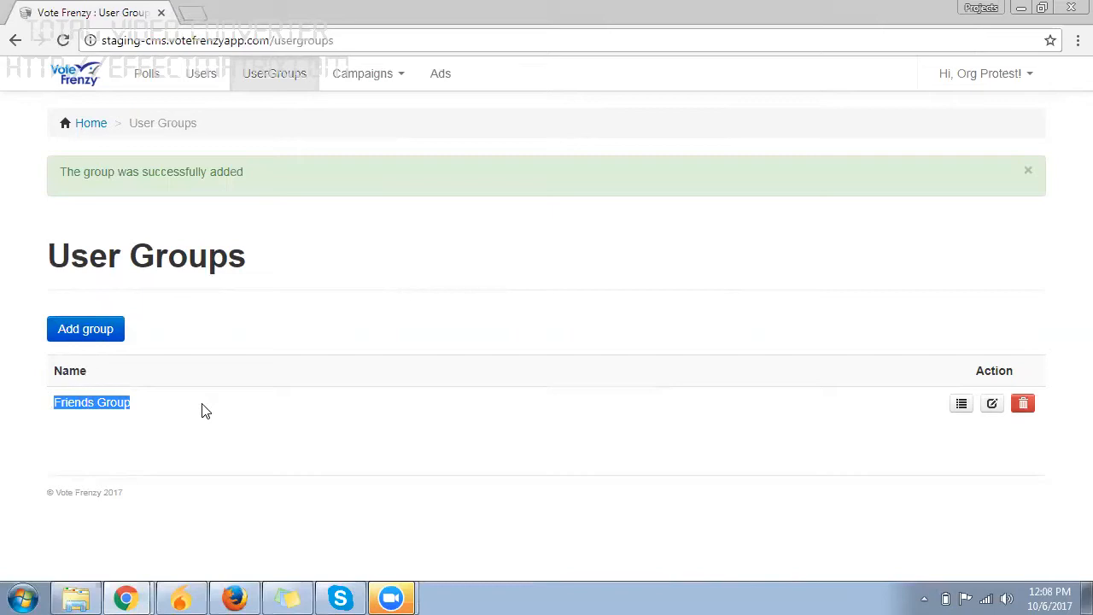
click(960, 404)
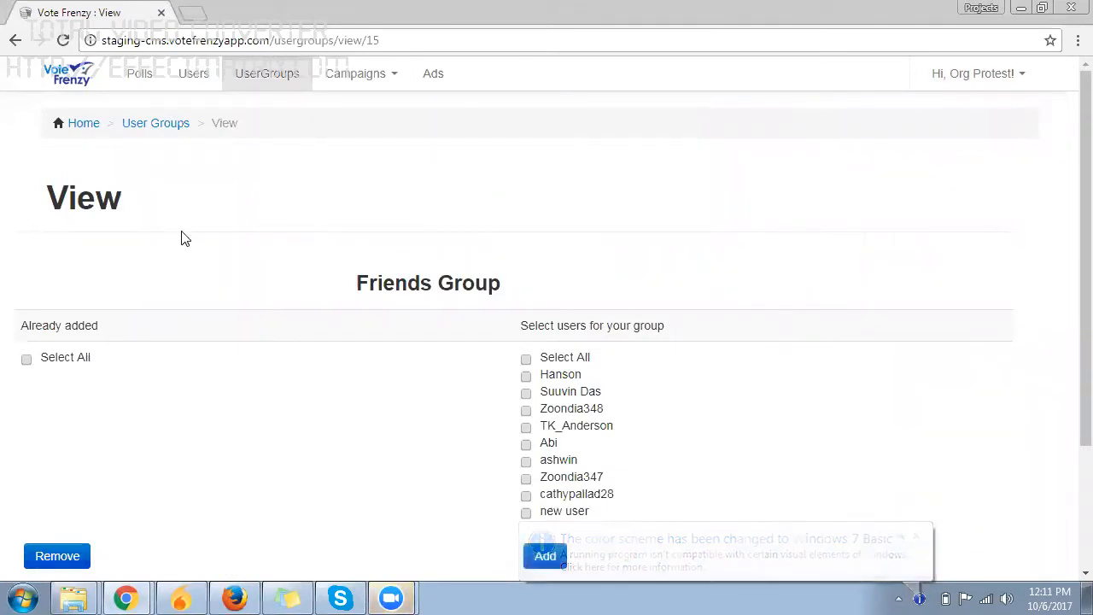
drag(352, 285, 509, 285)
click(108, 332)
drag(108, 331, 20, 330)
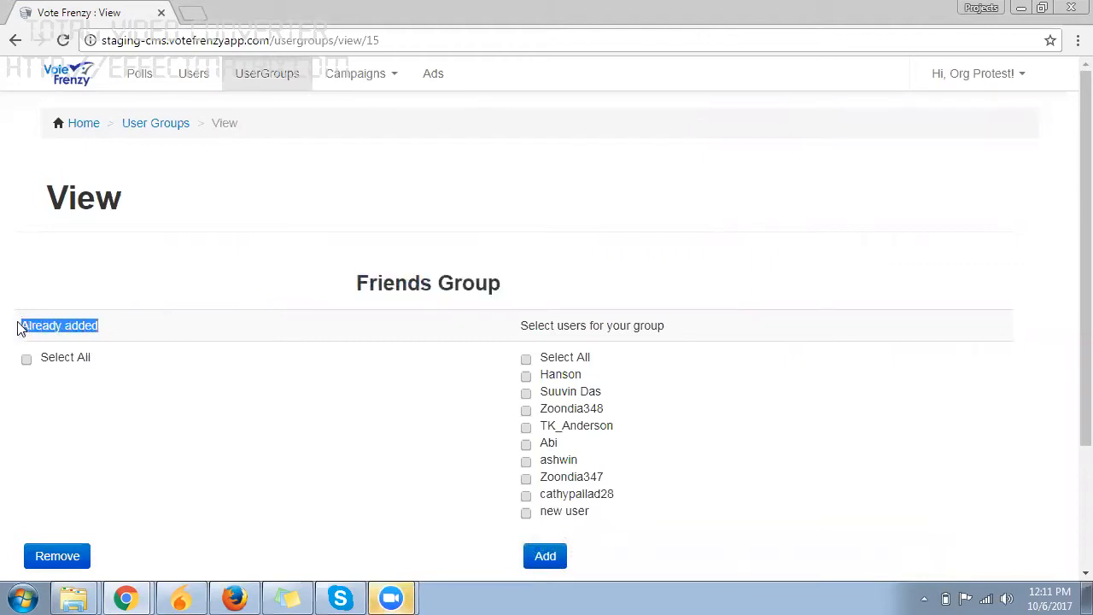
drag(520, 331, 689, 335)
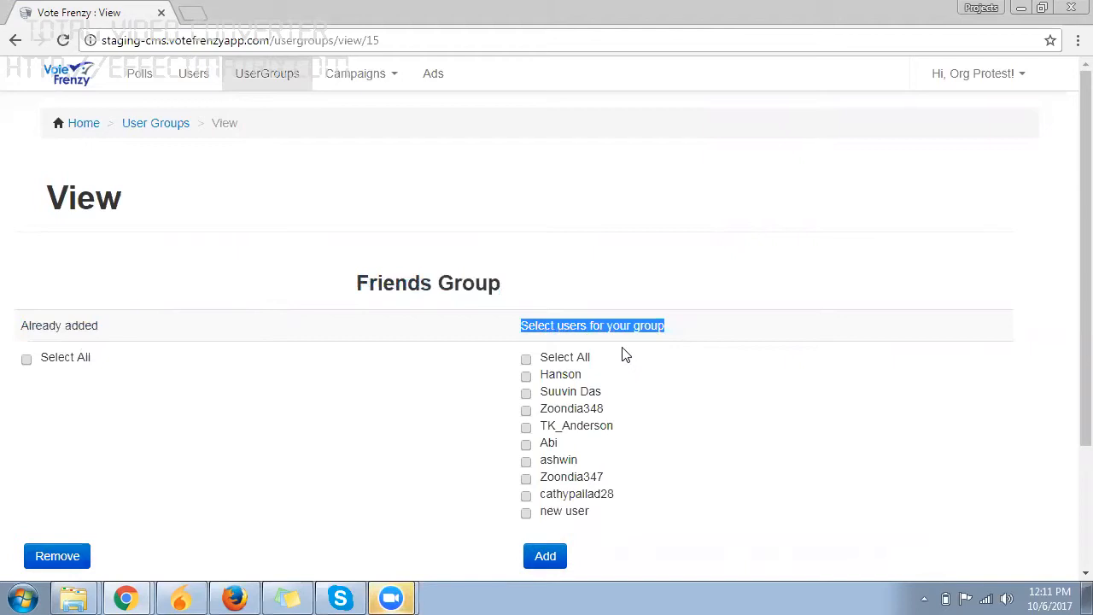
drag(606, 352, 581, 514)
click(604, 521)
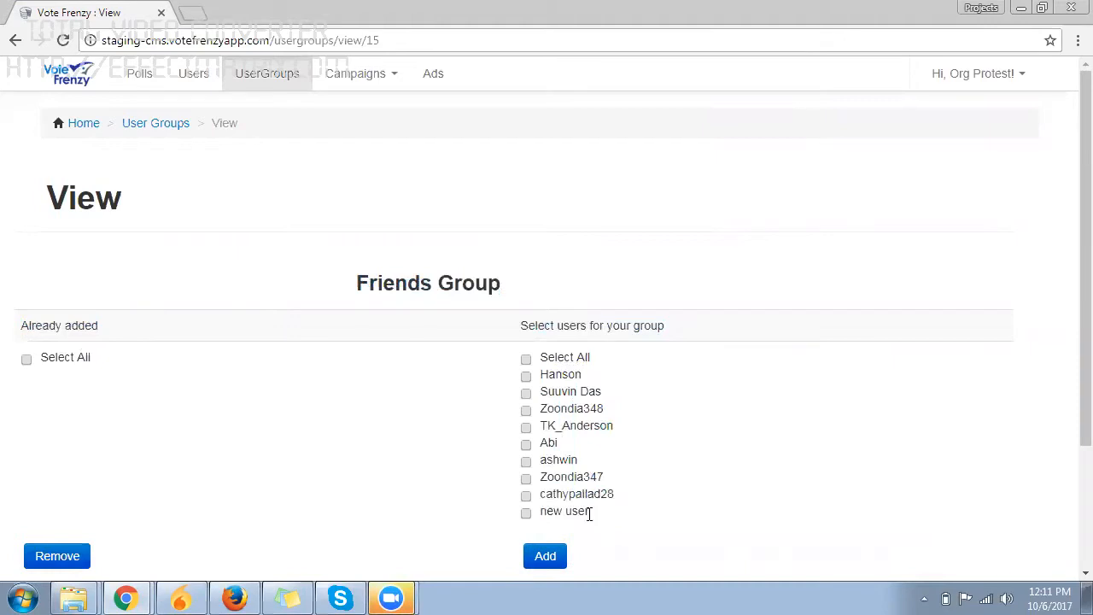
drag(589, 512, 516, 366)
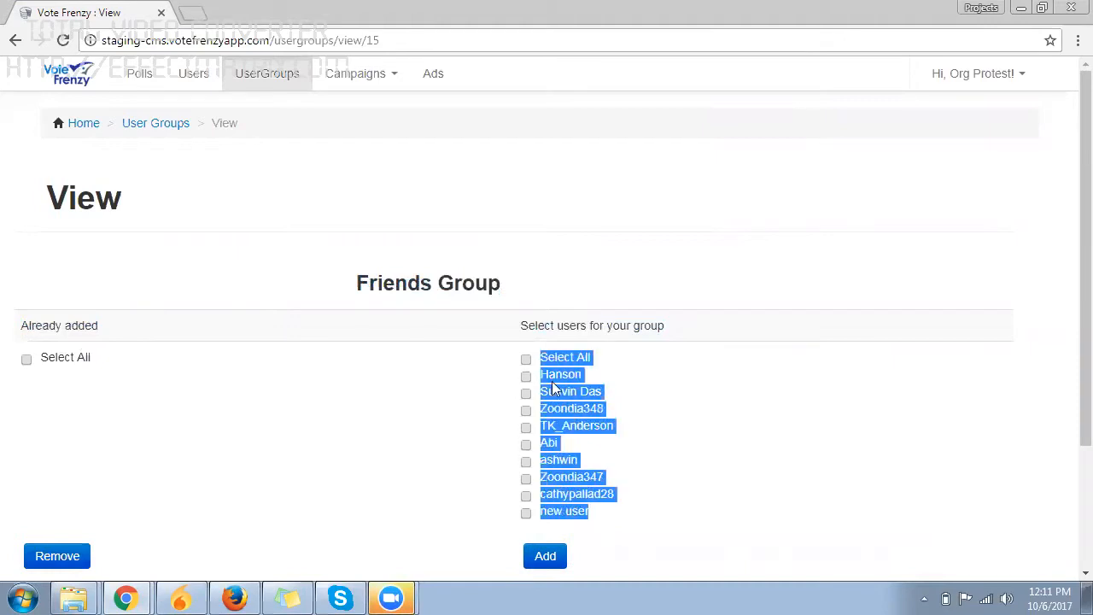
click(635, 383)
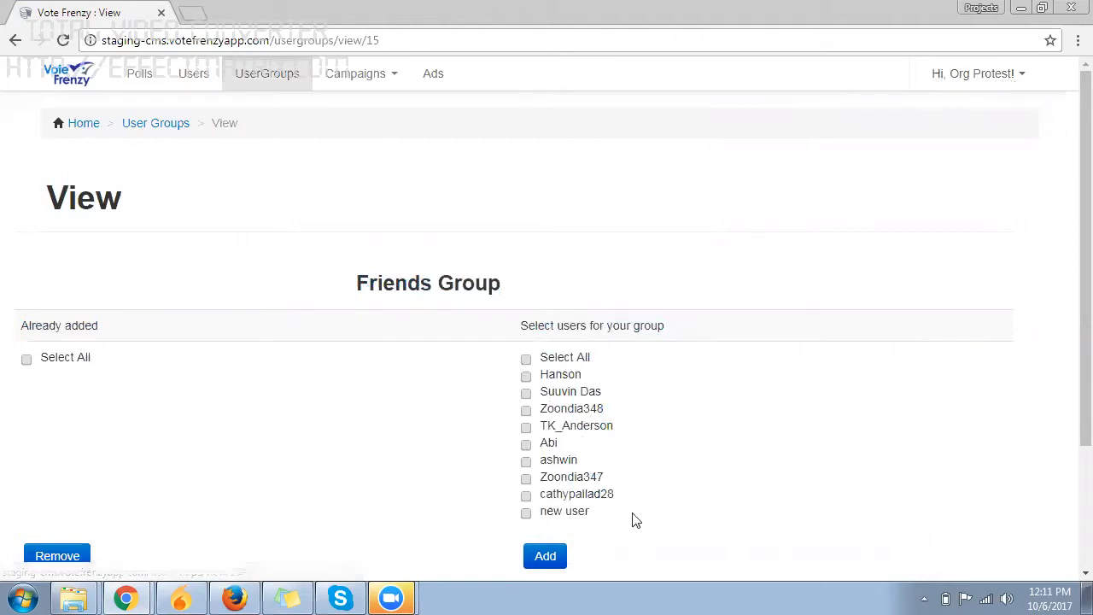
drag(589, 517, 545, 380)
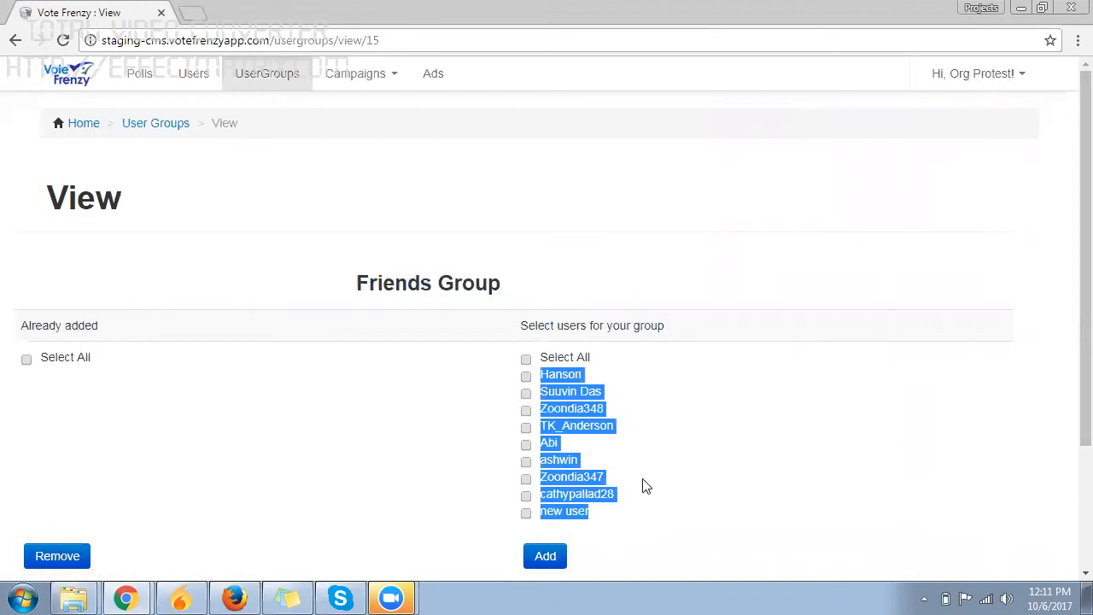
click(616, 511)
drag(591, 515, 531, 375)
click(675, 377)
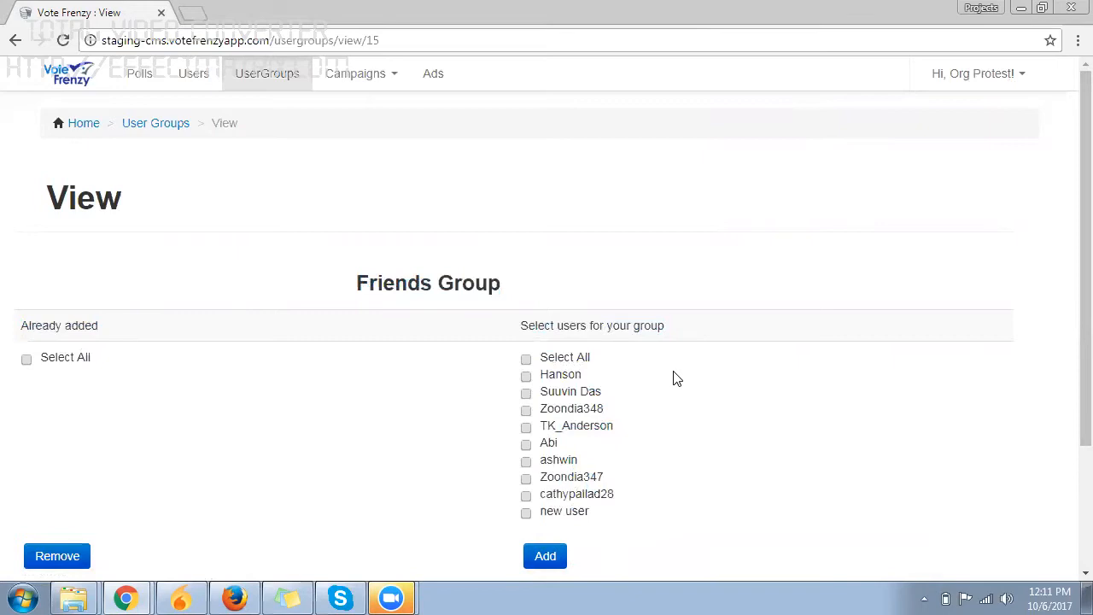
Add the first three individual users in the available list to Friends Group
click(527, 377)
click(526, 395)
scroll(578, 432, down, 1)
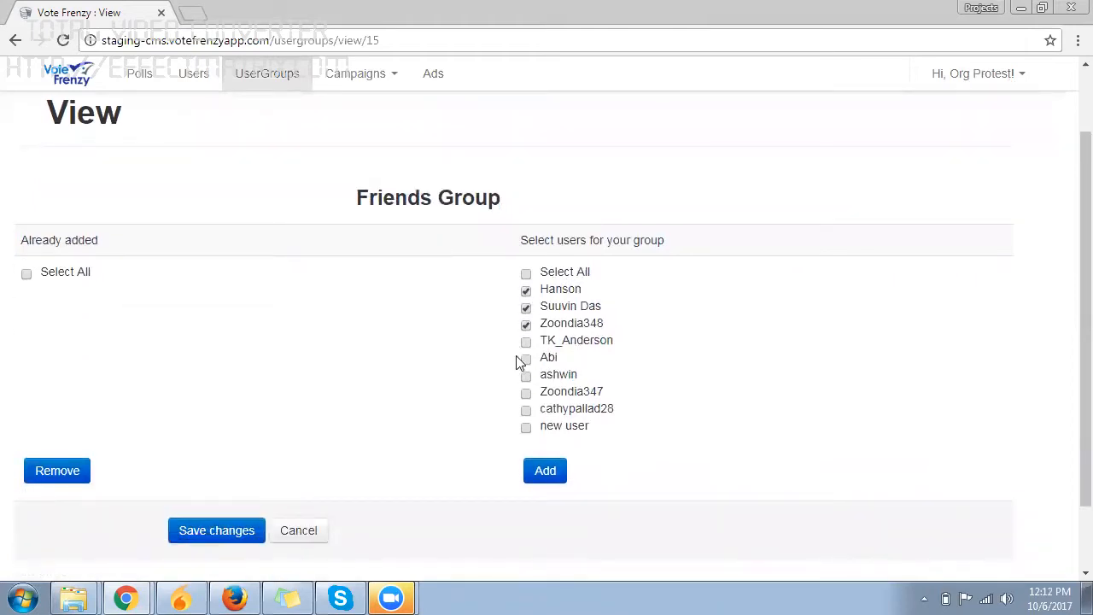
click(526, 323)
click(526, 323)
click(525, 274)
click(526, 274)
click(526, 292)
click(526, 309)
click(546, 471)
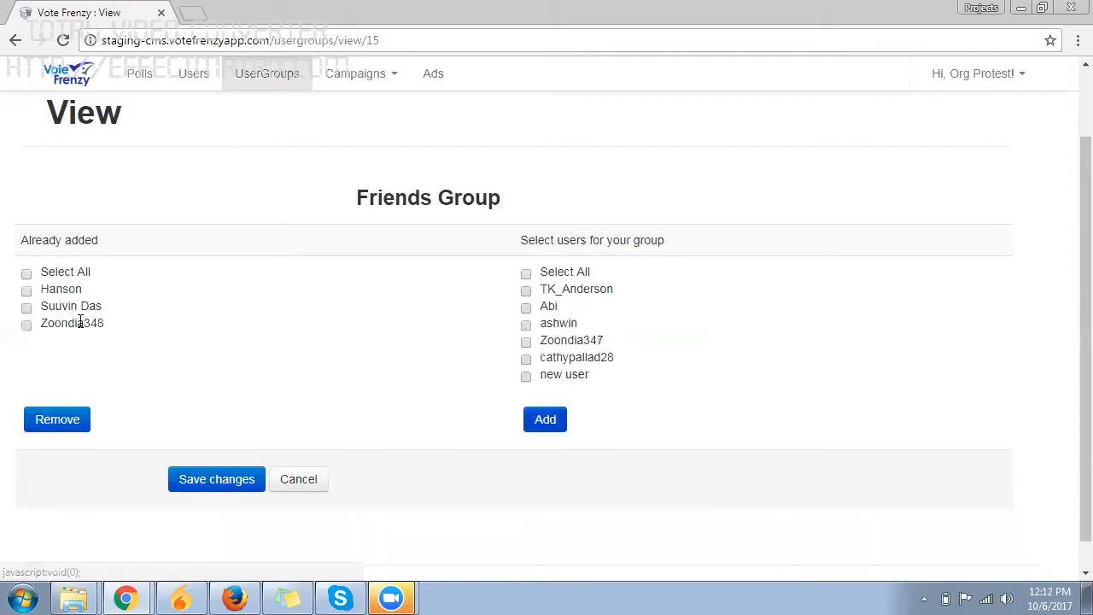
drag(106, 327, 42, 291)
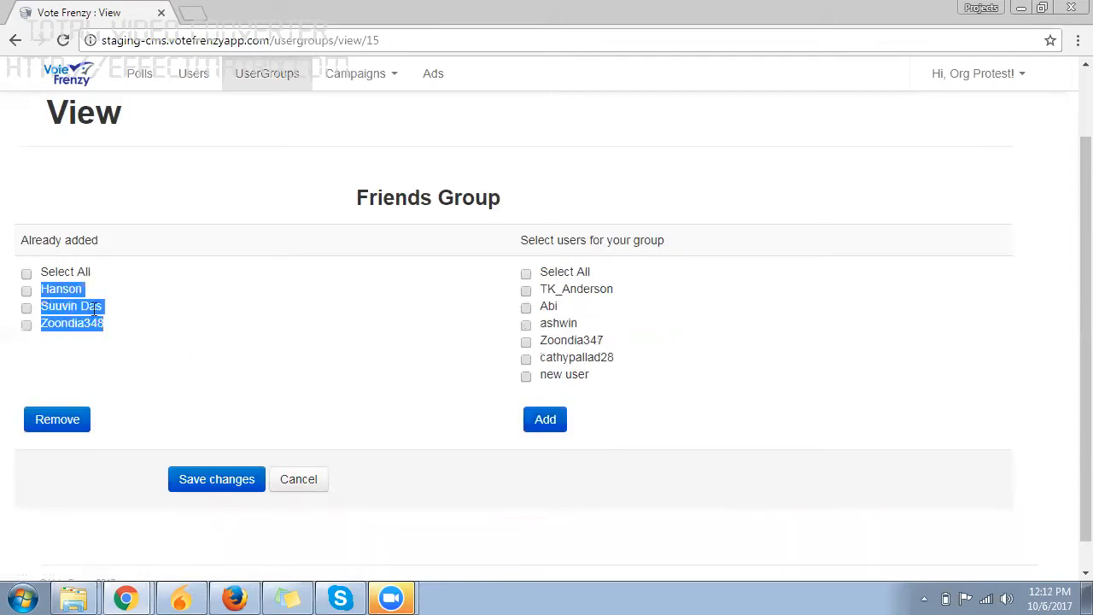
click(150, 315)
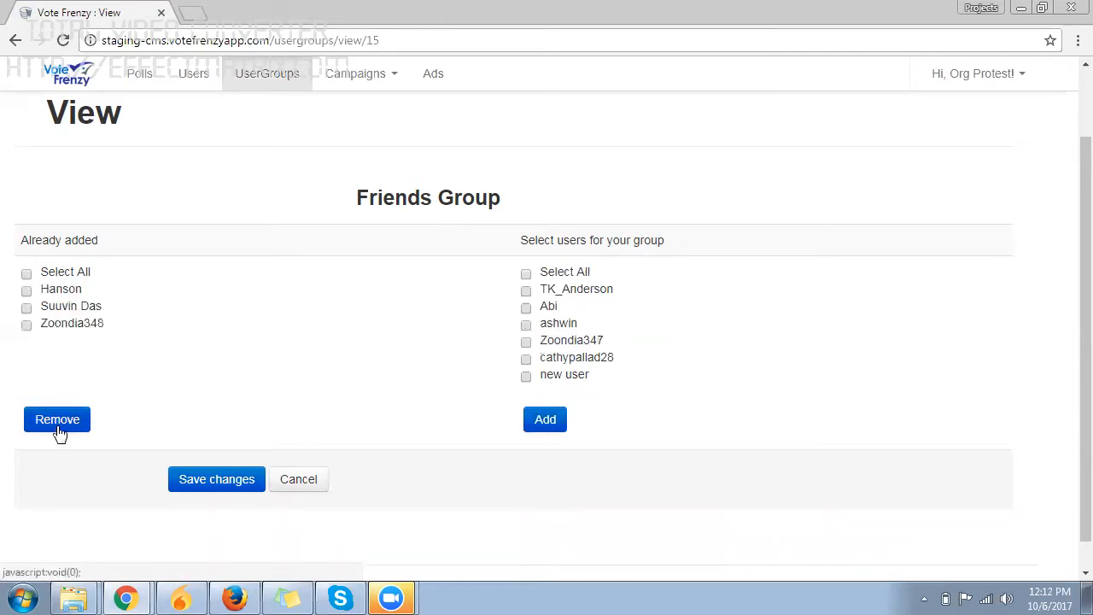
Remove the last of the three added users from Friends Group, and add that same user back
click(27, 325)
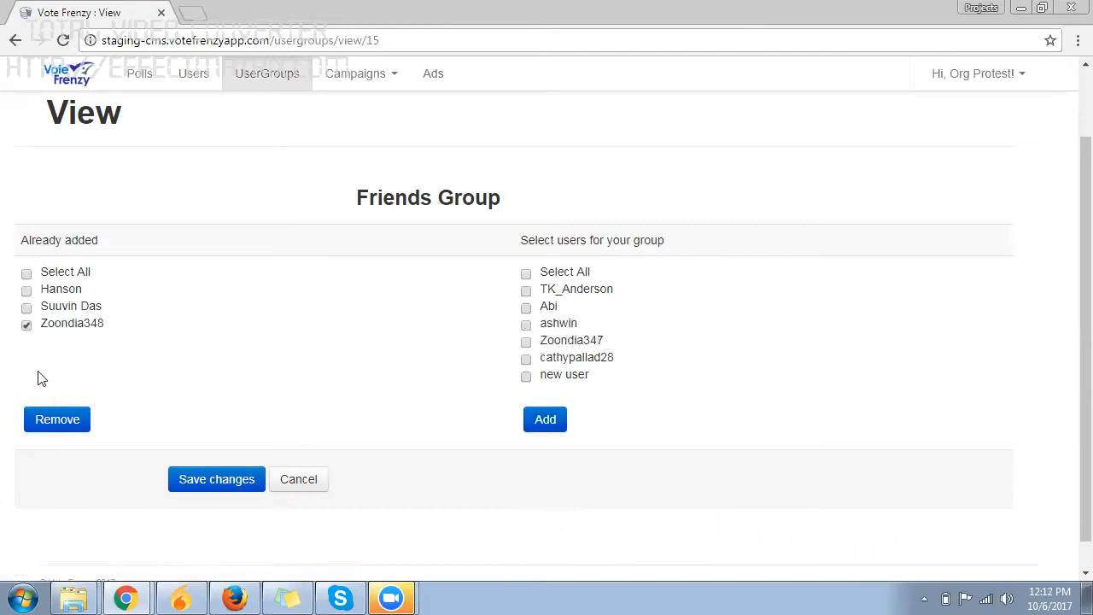
click(61, 422)
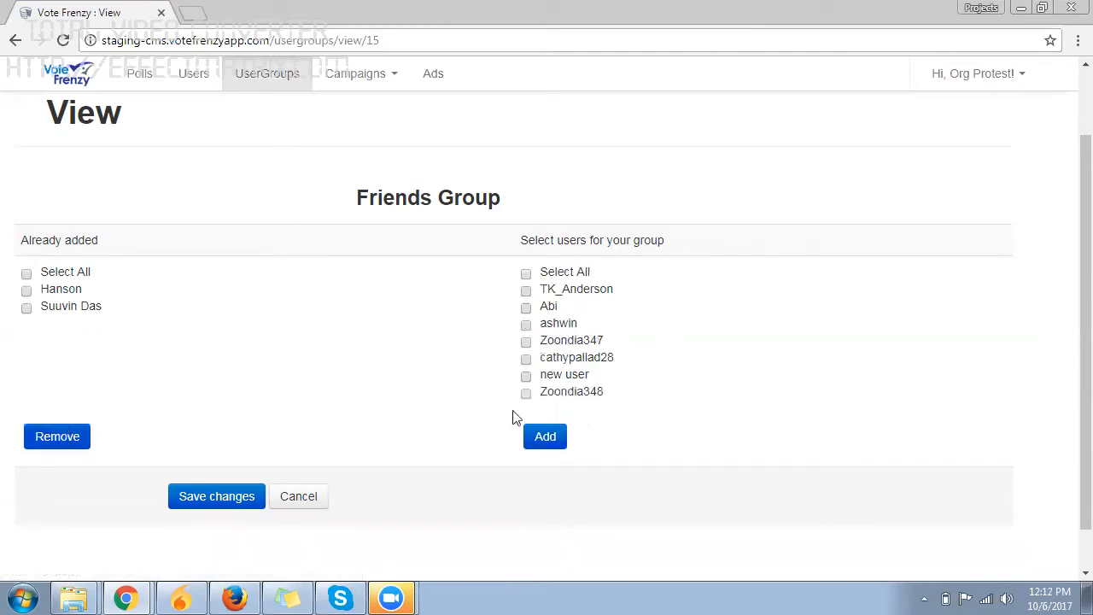
click(526, 392)
click(548, 440)
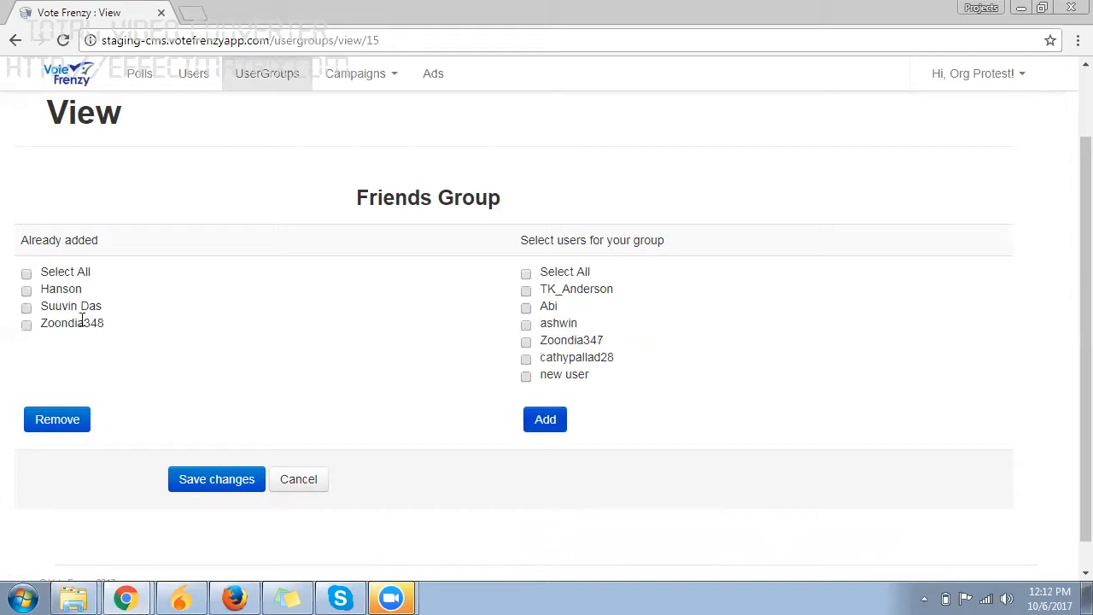
Save the membership changes of Friends Group
drag(124, 328, 28, 295)
click(199, 329)
click(214, 485)
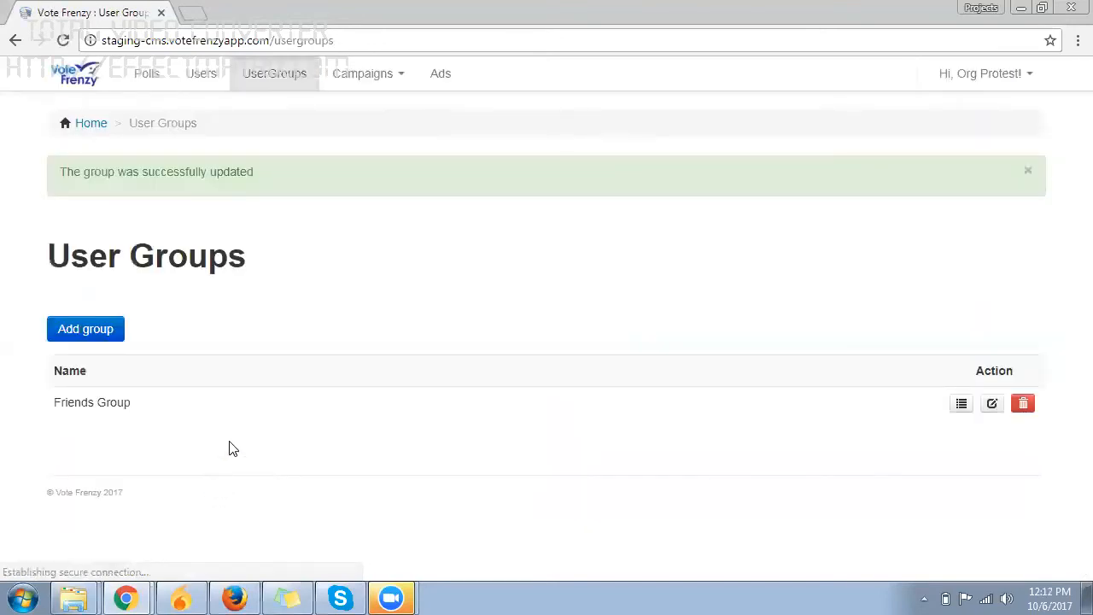
drag(59, 170, 286, 178)
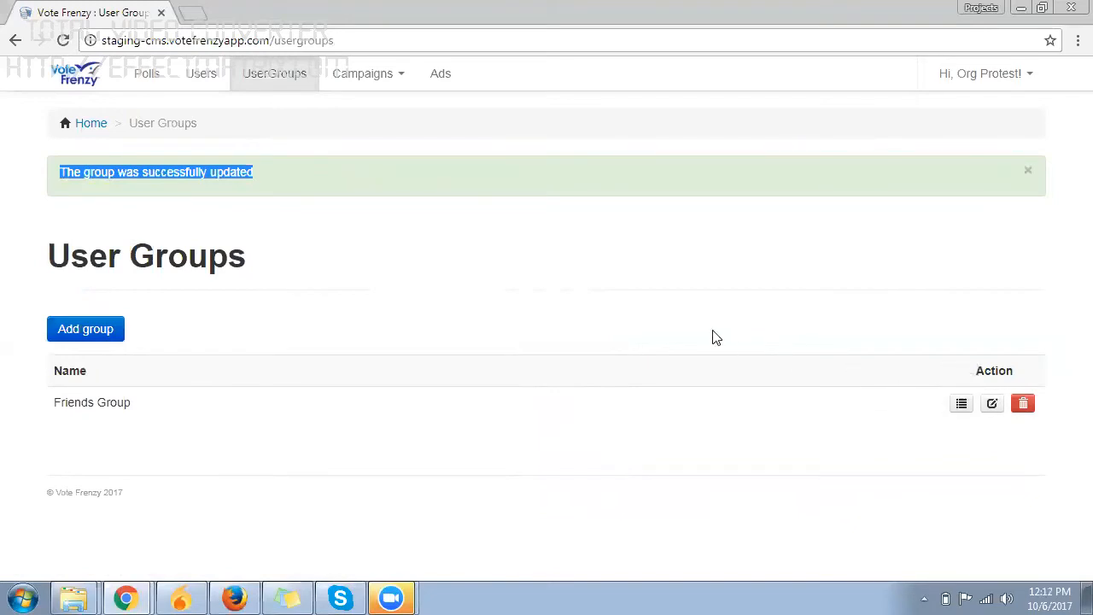
Reopen Friends Group to check its already added members, and save it again without changes
click(961, 405)
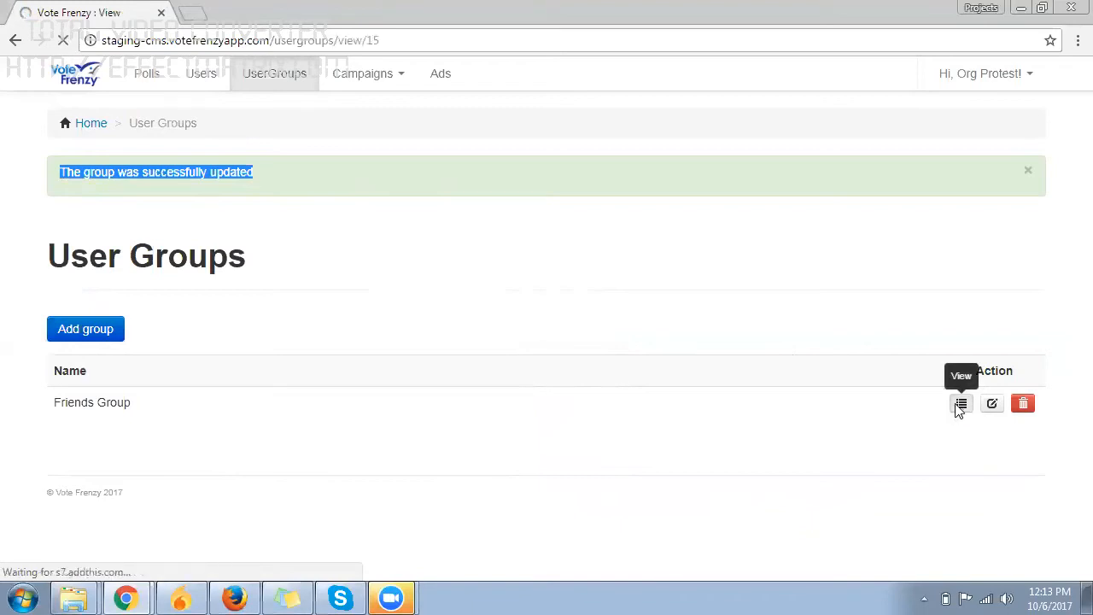
scroll(102, 388, down, 1)
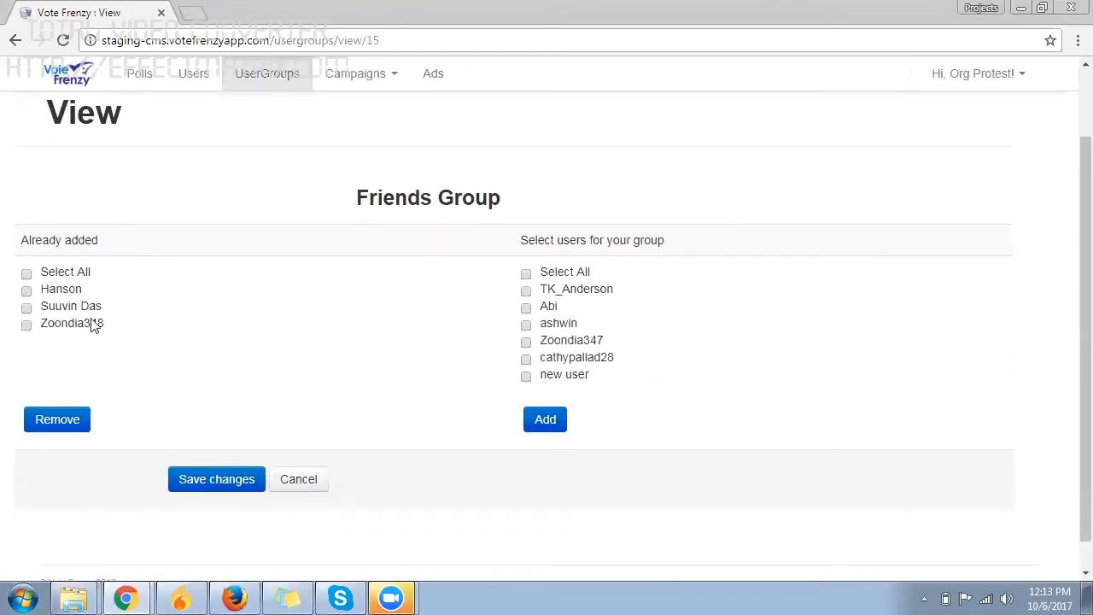
triple_click(38, 294)
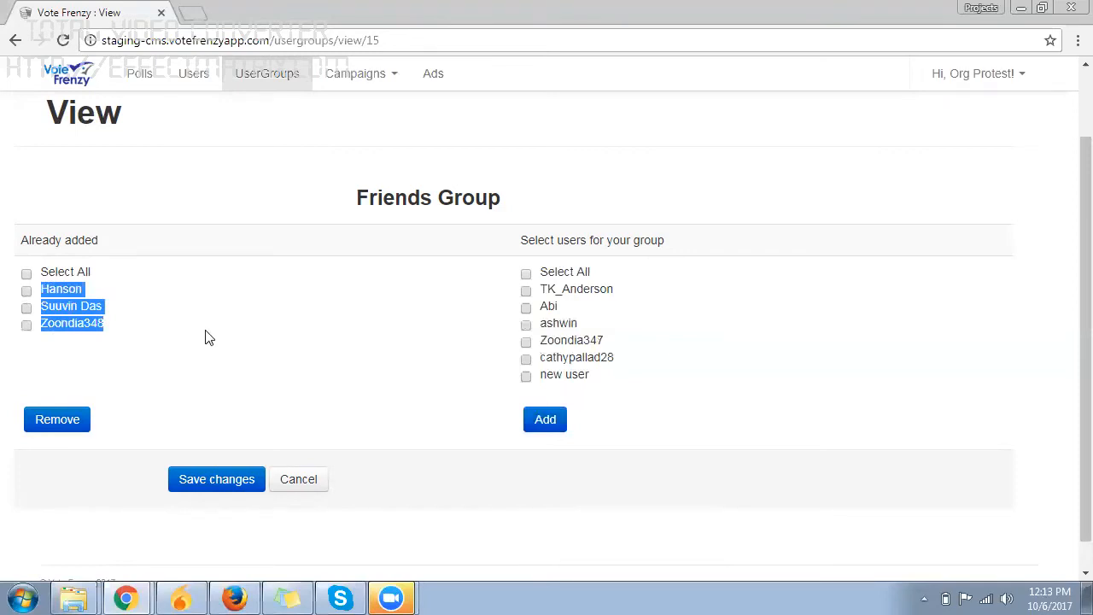
click(220, 479)
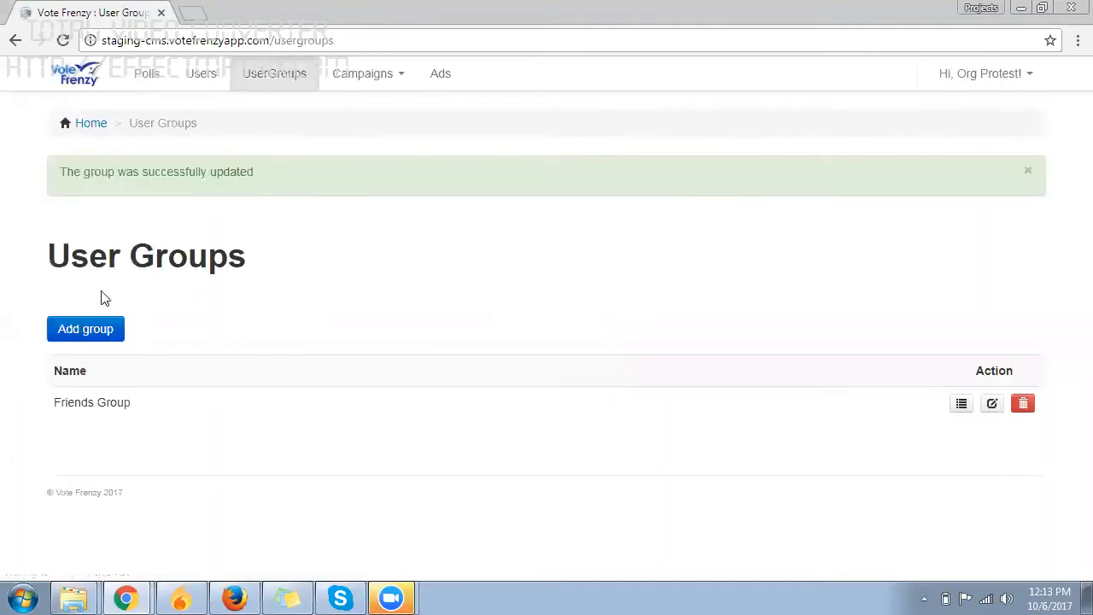
Create a second user group named "Family Group"
click(100, 335)
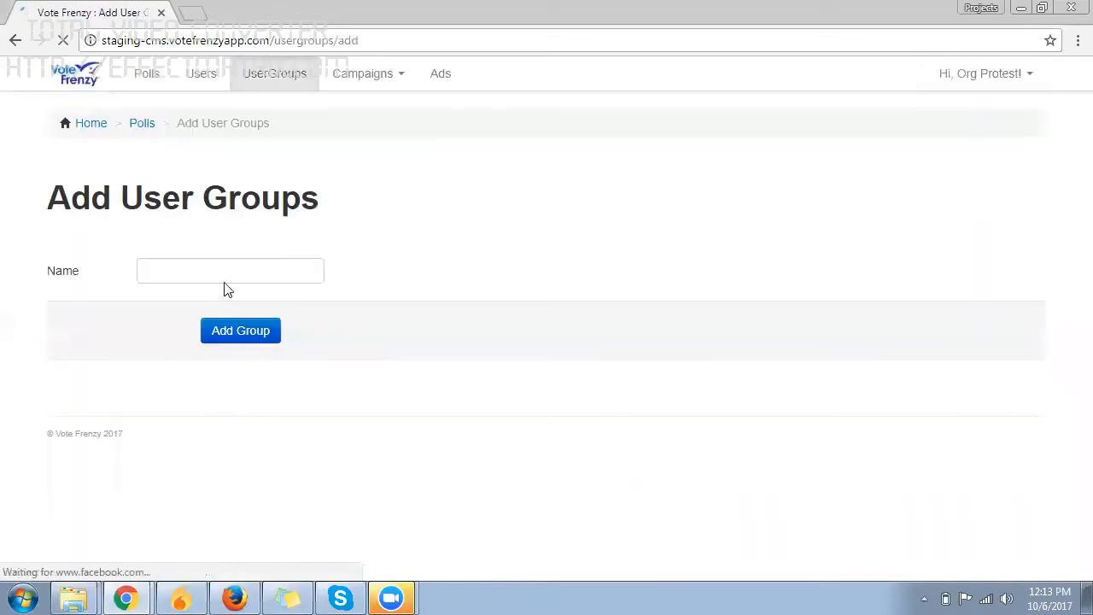
click(231, 265)
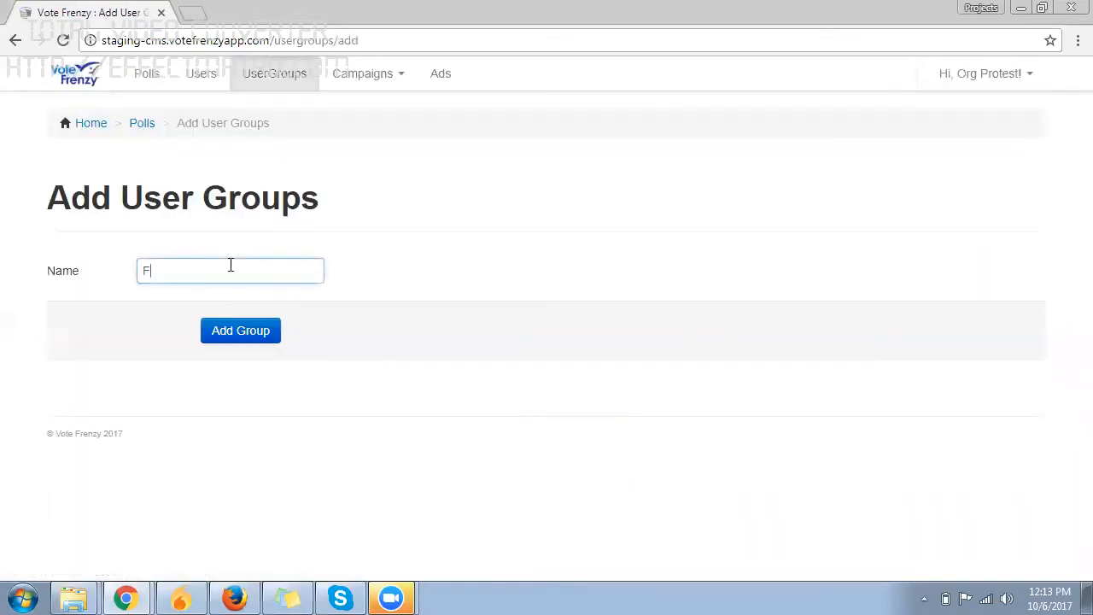
text(F)
key(Down)
key(Down)
key(Return)
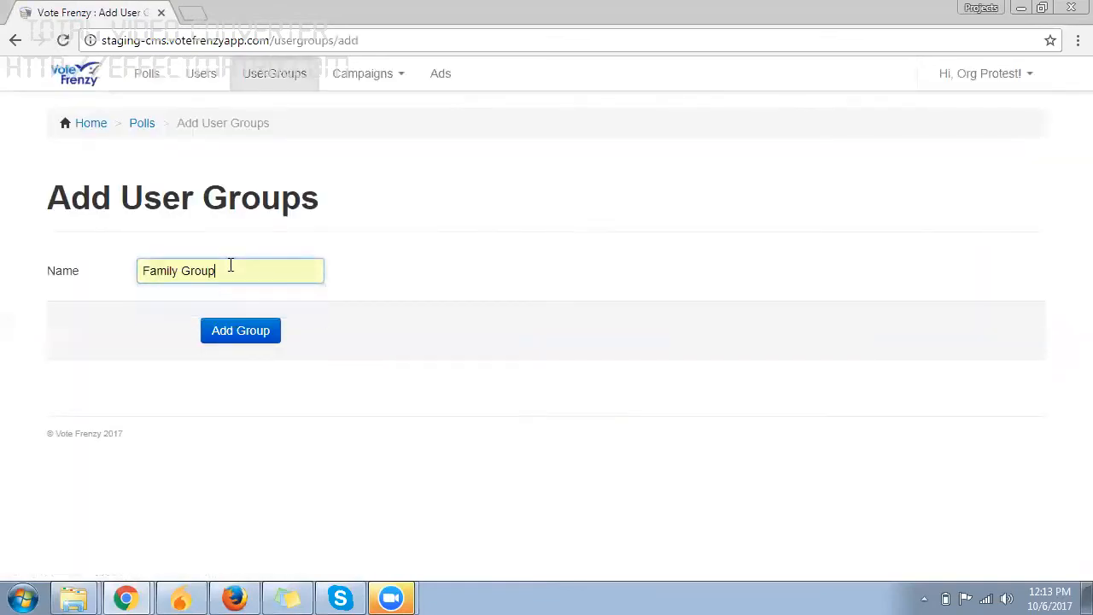
click(243, 338)
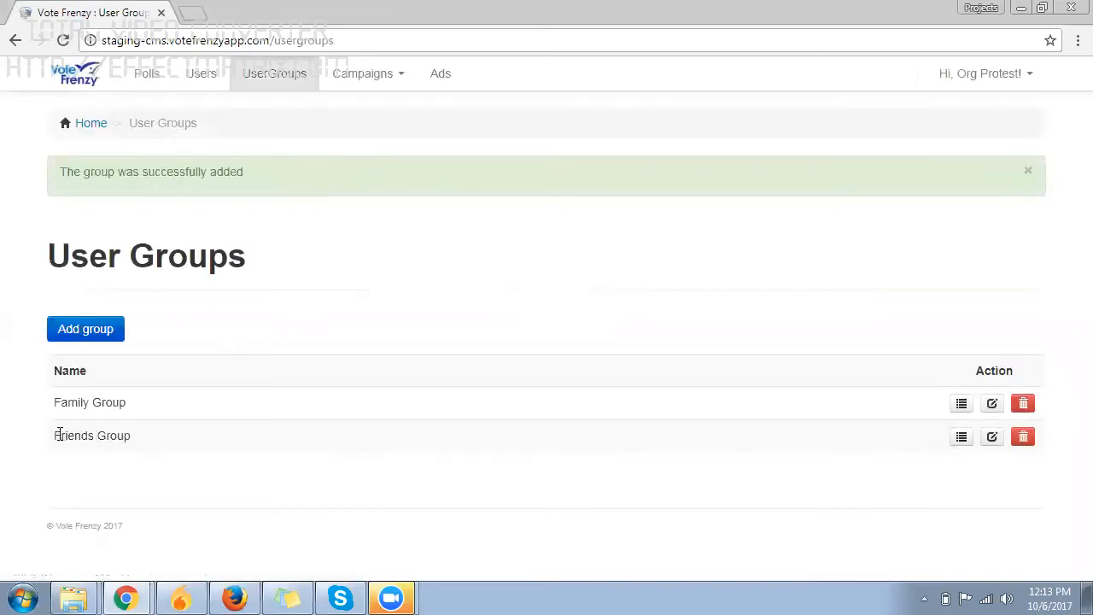
Add the first, third, sixth, seventh and eighth available users to Family Group and save the membership changes
drag(59, 434, 139, 448)
drag(51, 408, 144, 412)
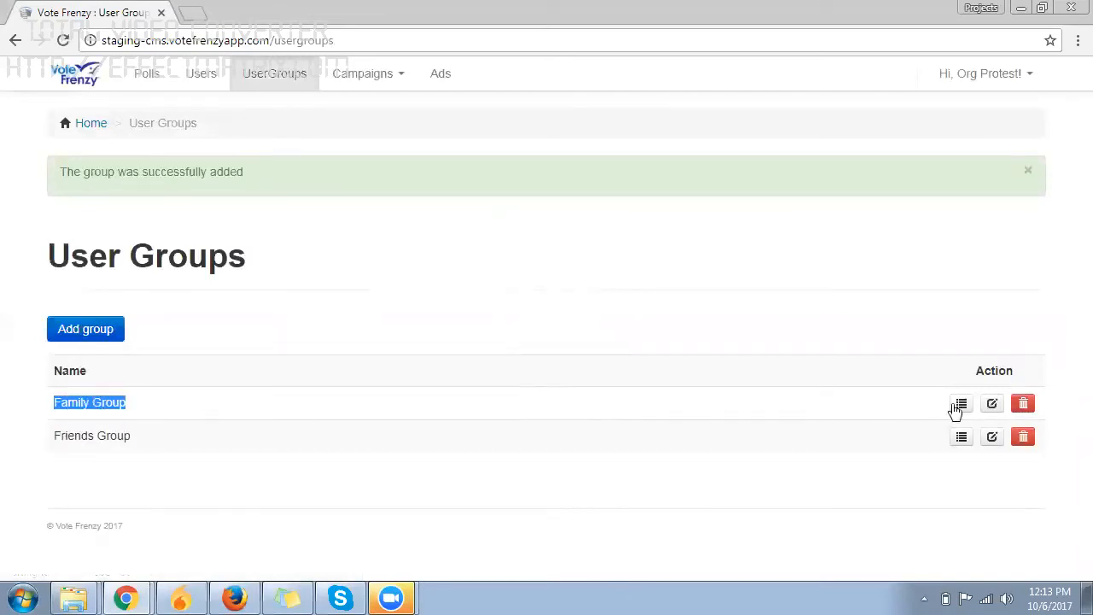
click(962, 403)
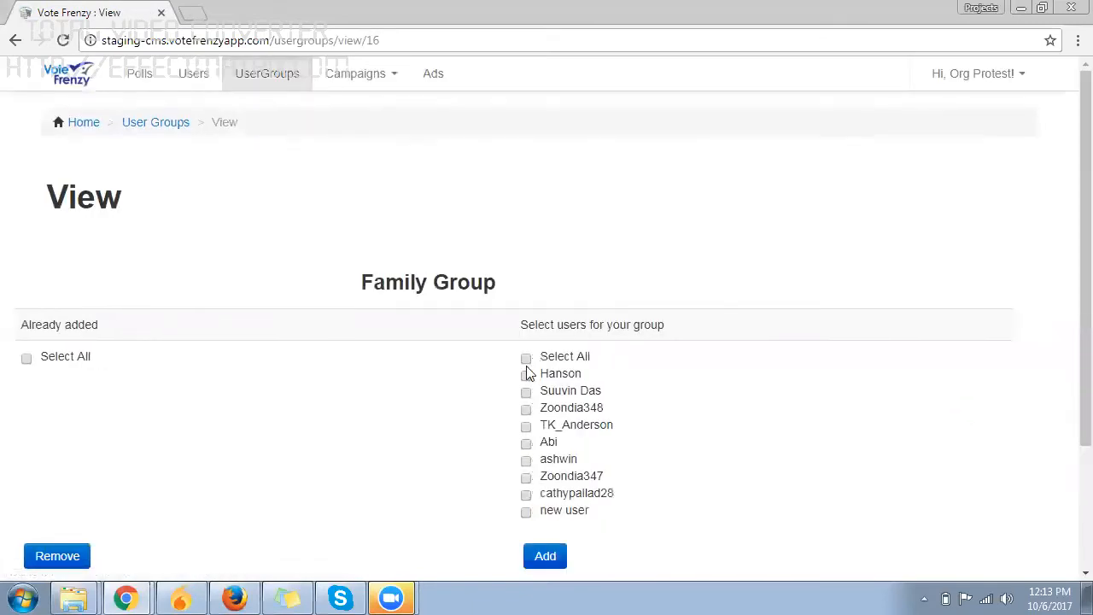
scroll(526, 371, down, 1)
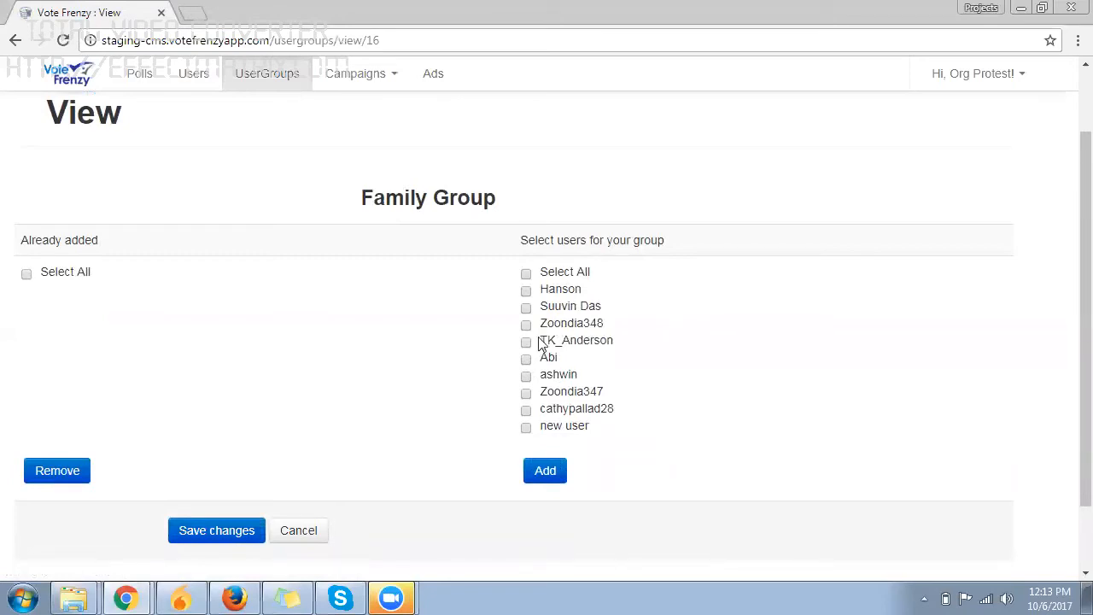
drag(357, 197, 484, 198)
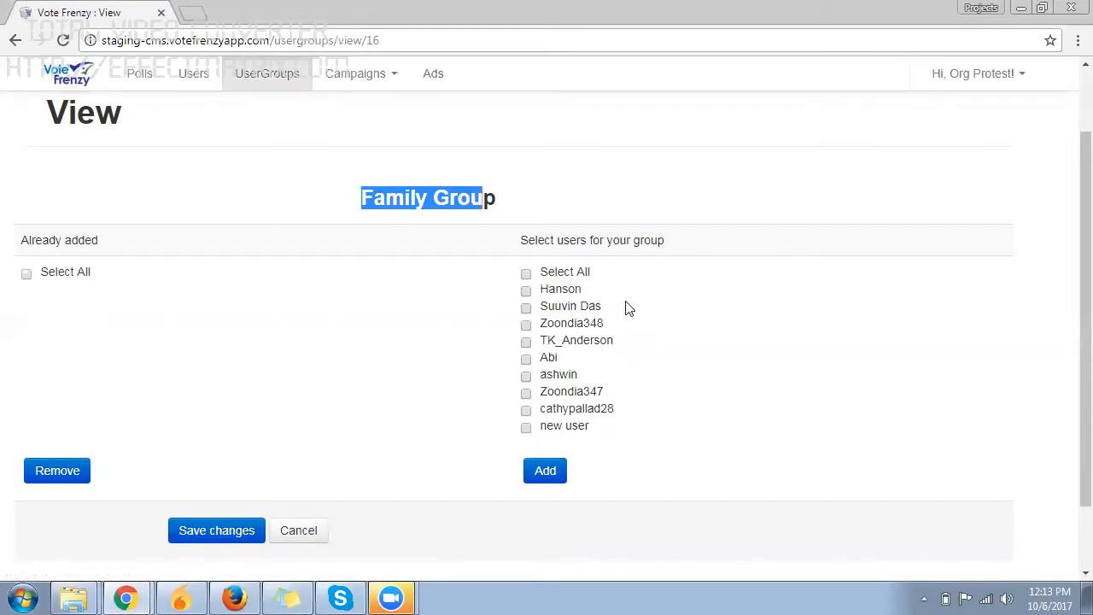
click(527, 292)
click(526, 375)
click(527, 411)
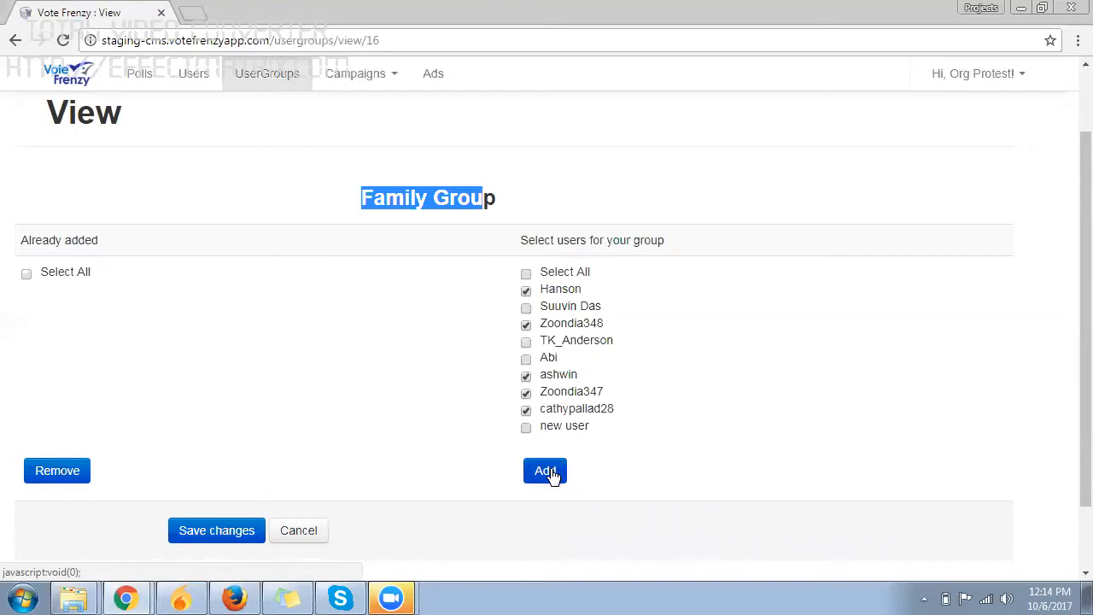
click(550, 471)
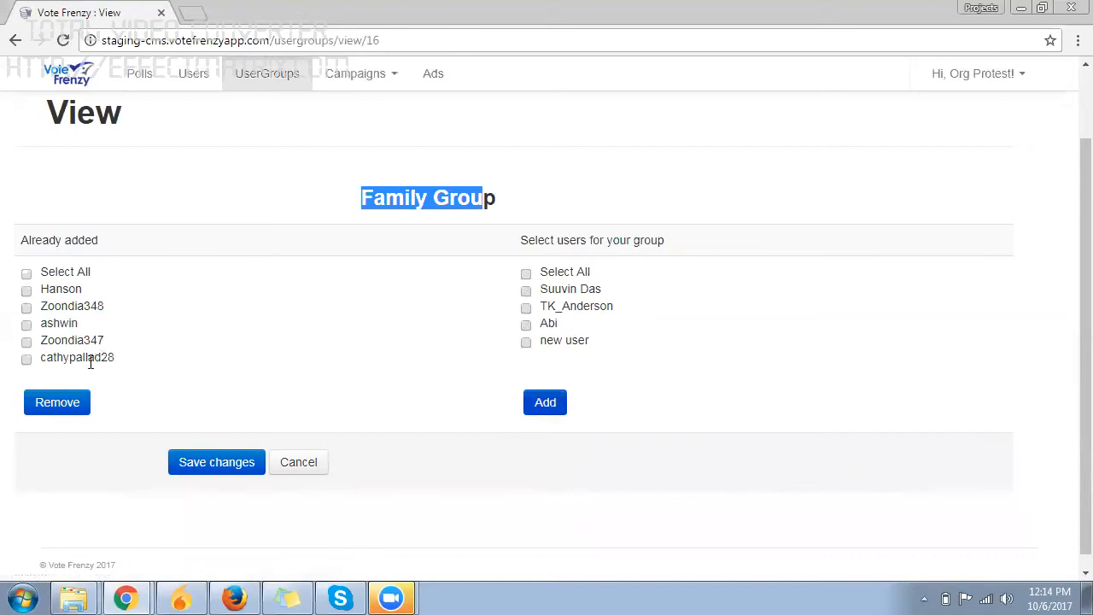
click(209, 470)
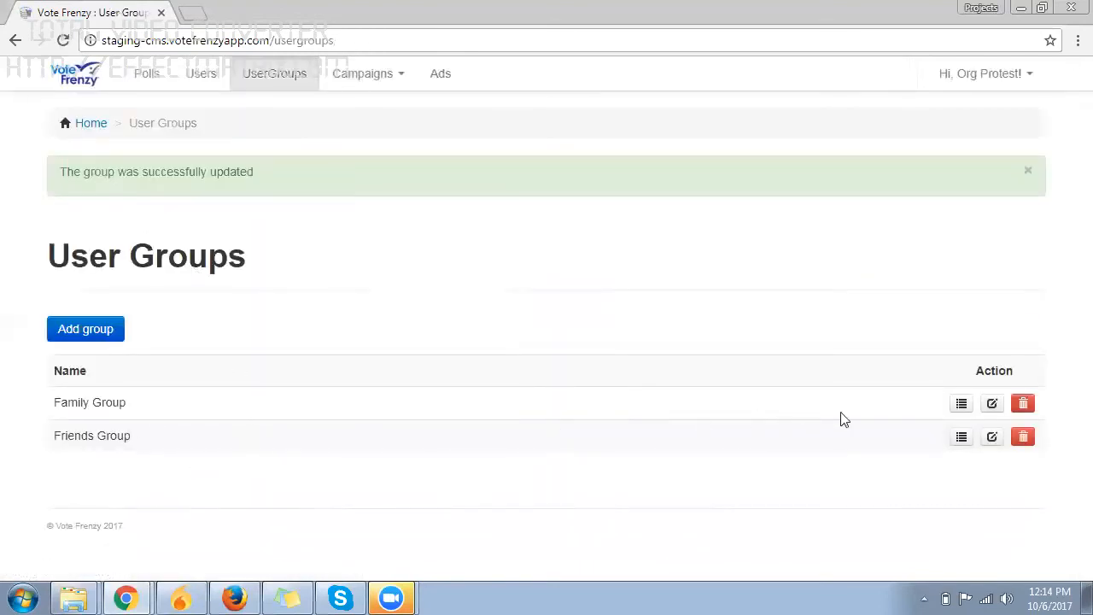
Reopen Family Group to check its already added members, and save it again without changes
click(963, 407)
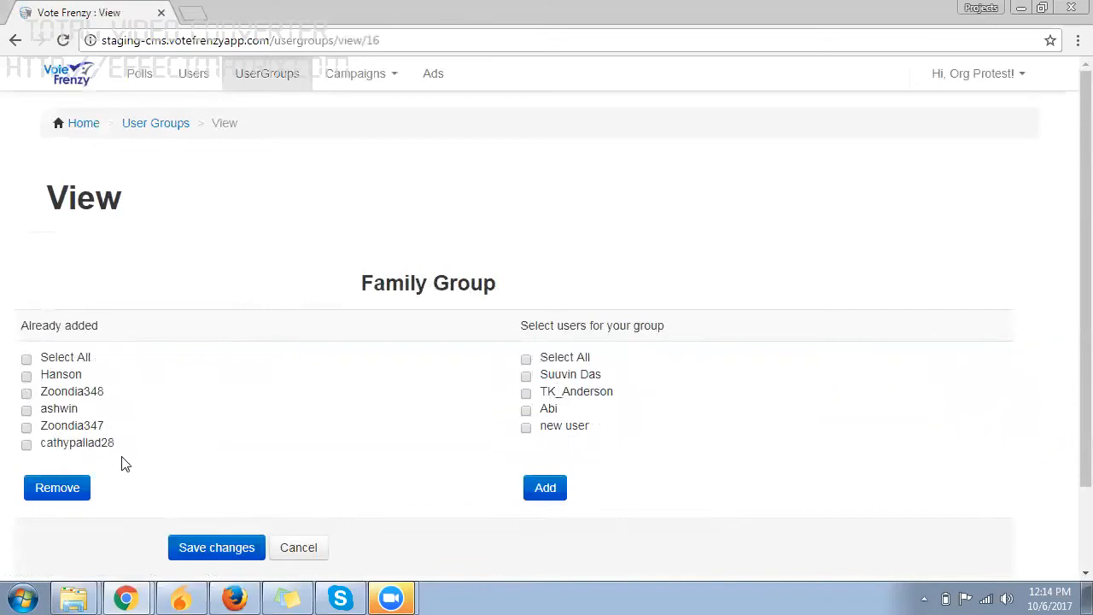
click(229, 553)
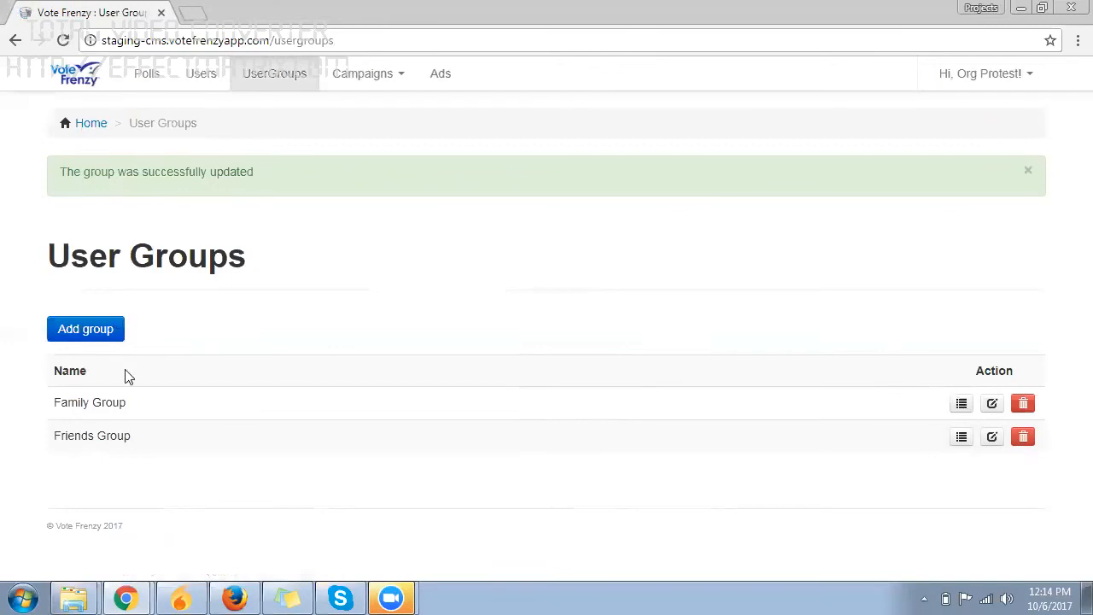
drag(14, 415, 118, 434)
click(144, 442)
Start a new poll with the question "Poll User Group" and the answers "Yes" and "No"
click(150, 80)
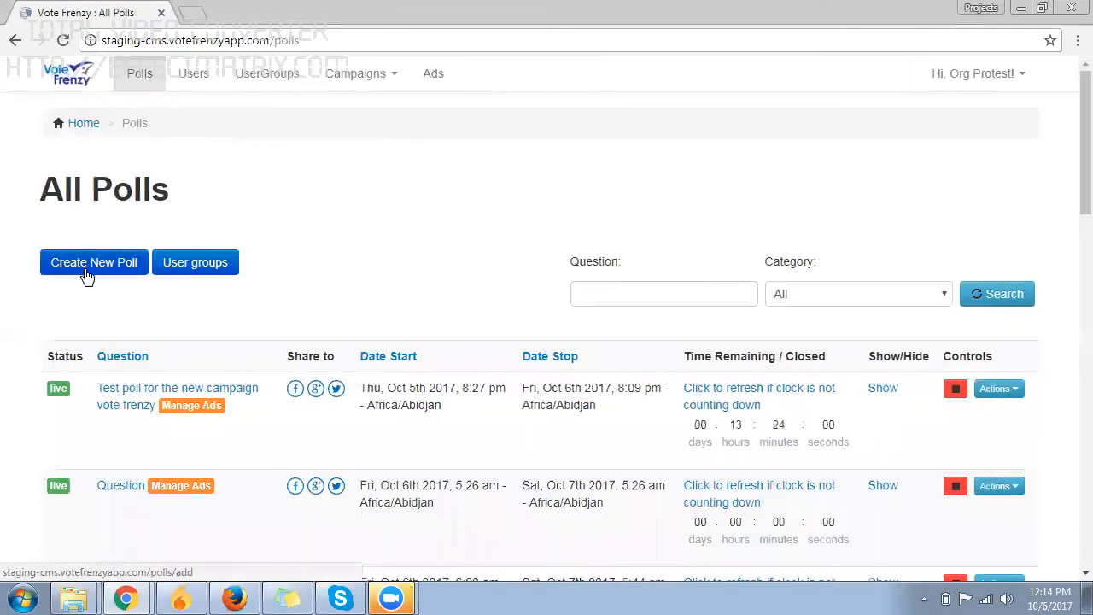
click(100, 266)
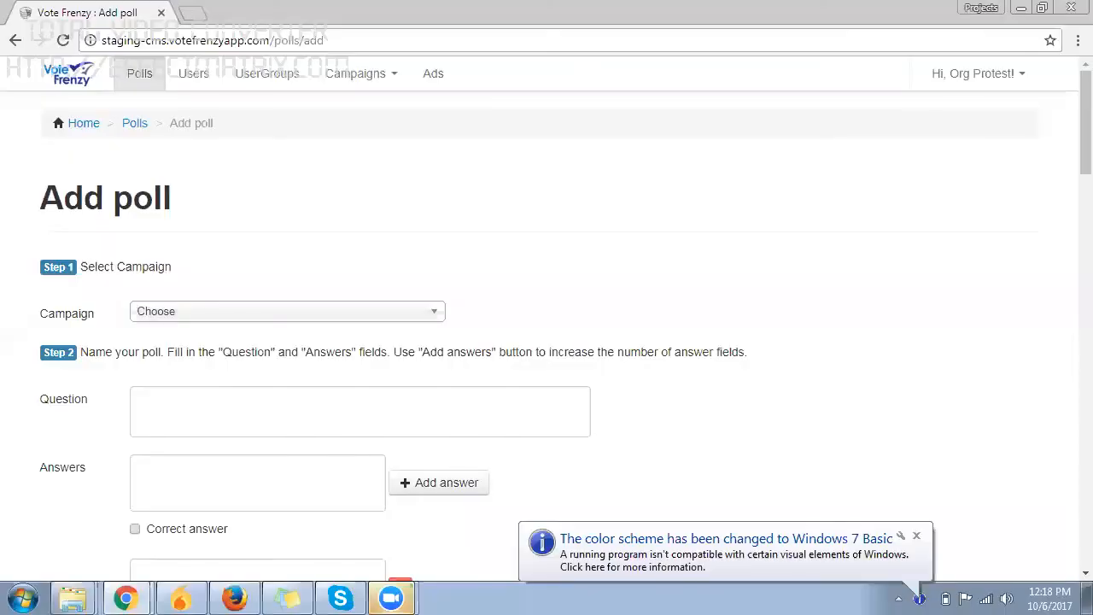
click(241, 402)
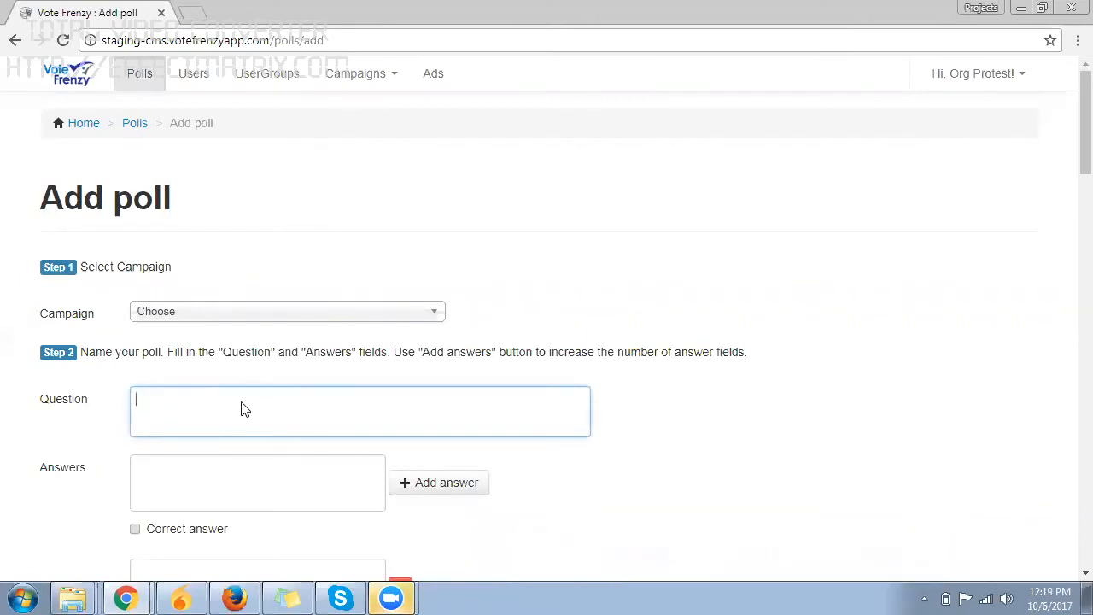
text(Poll User Grou)
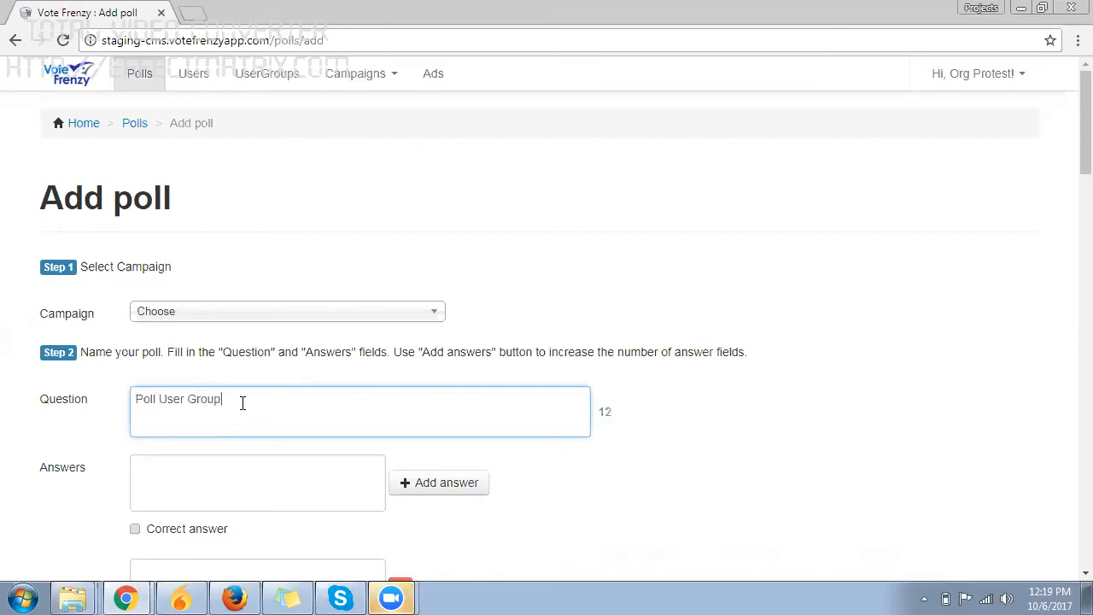
text(p)
scroll(242, 403, down, 1)
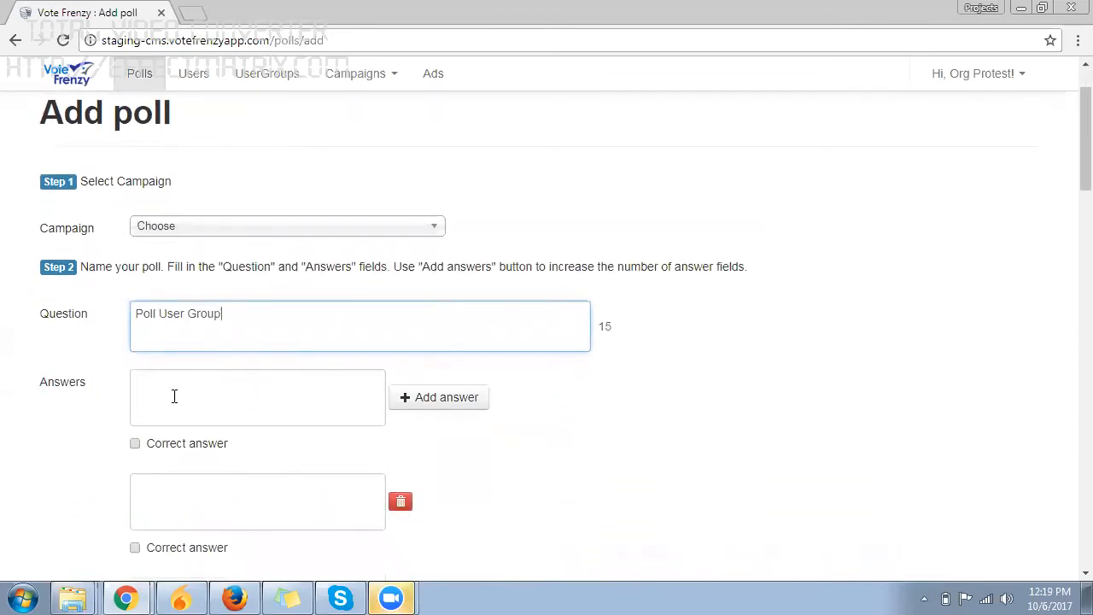
click(167, 414)
click(167, 445)
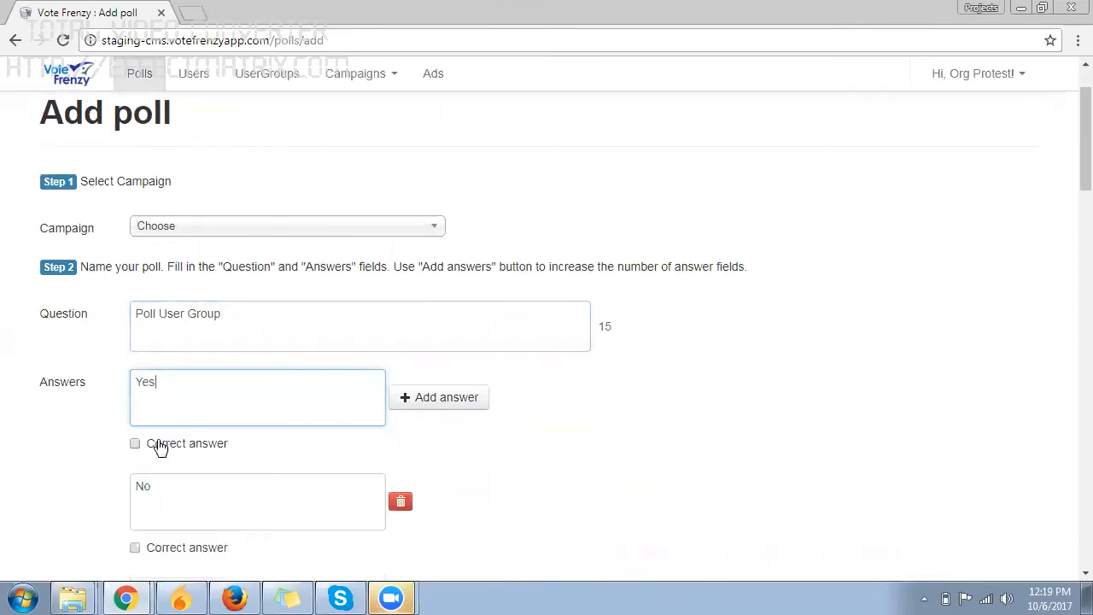
Review the new poll's schedule, category and tag settings, and the followers that can be allowed for a private poll
scroll(161, 439, down, 4)
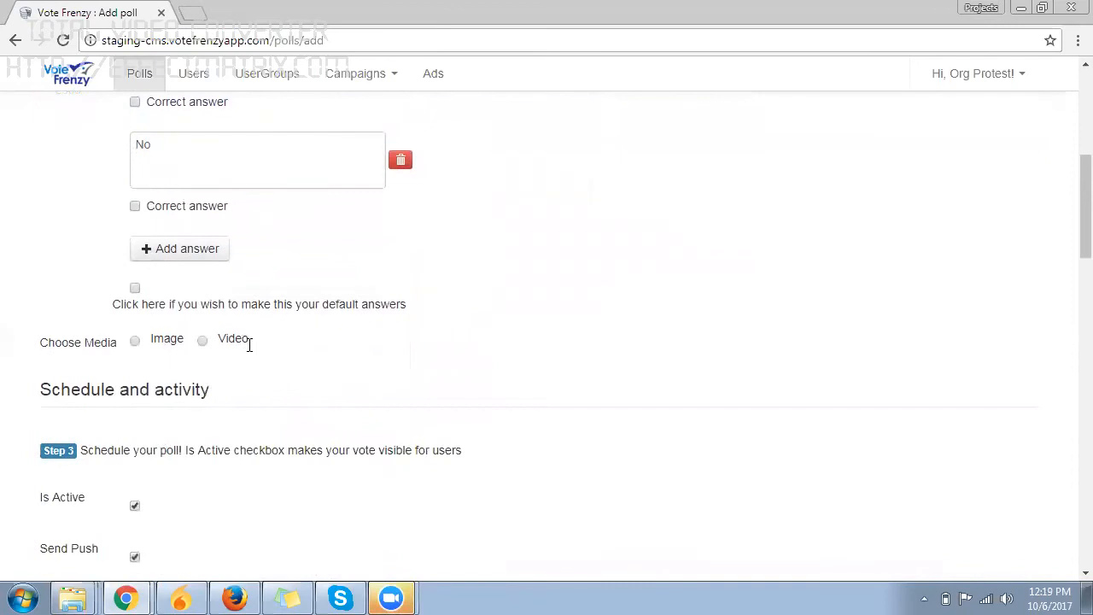
scroll(93, 390, down, 1)
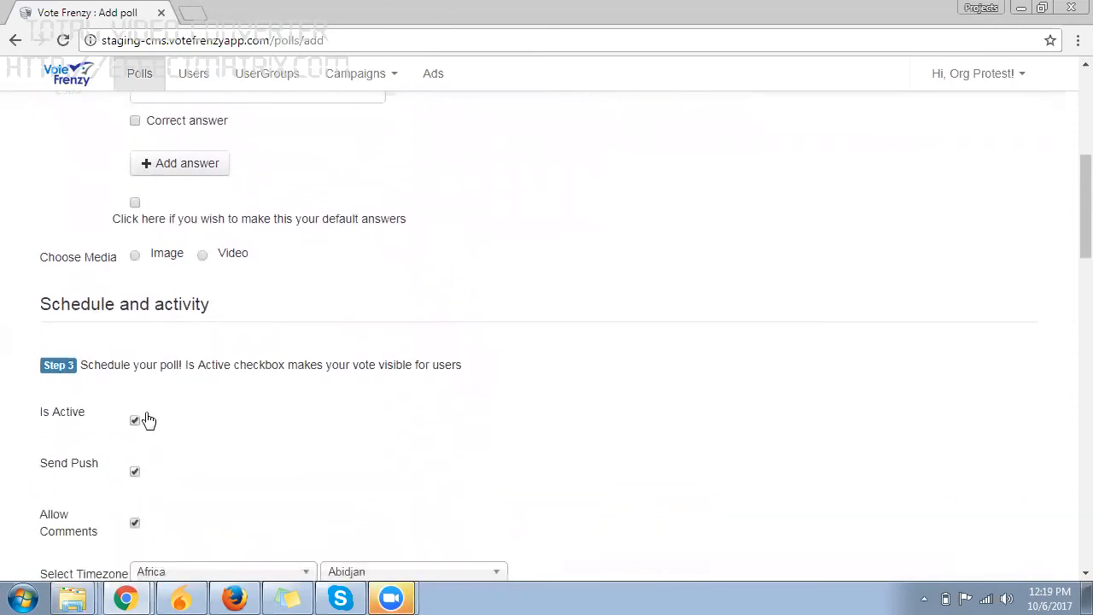
scroll(146, 419, down, 1)
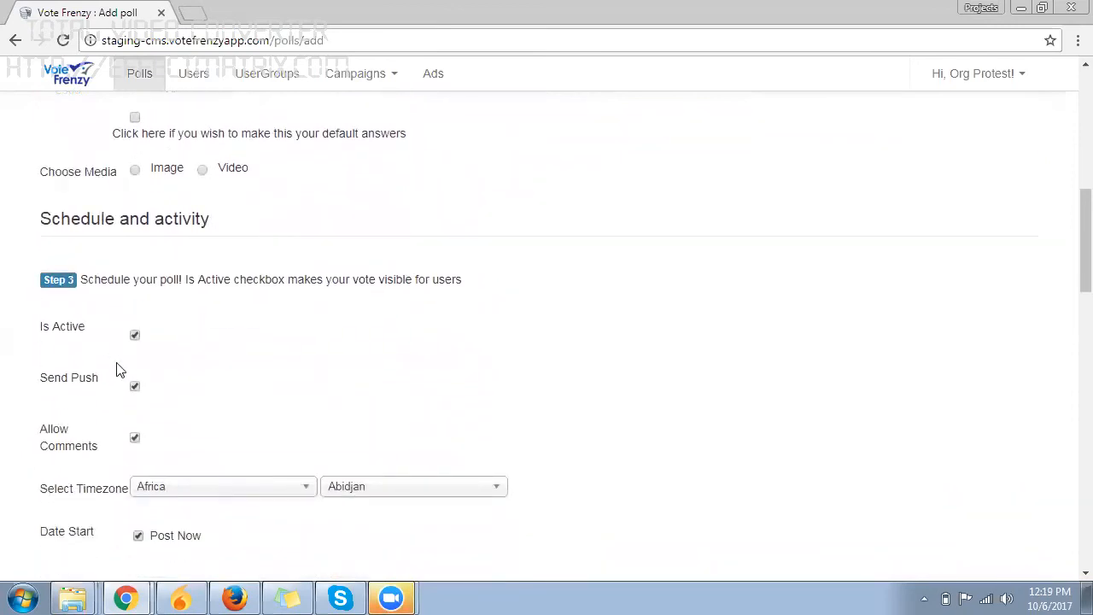
scroll(119, 375, down, 1)
scroll(124, 390, down, 2)
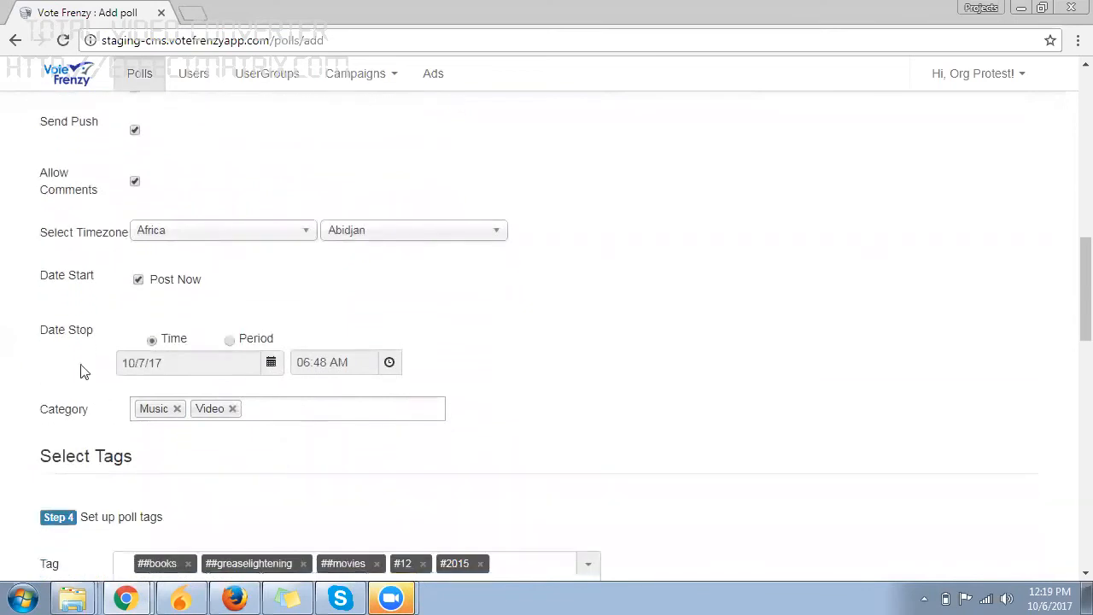
scroll(80, 407, down, 3)
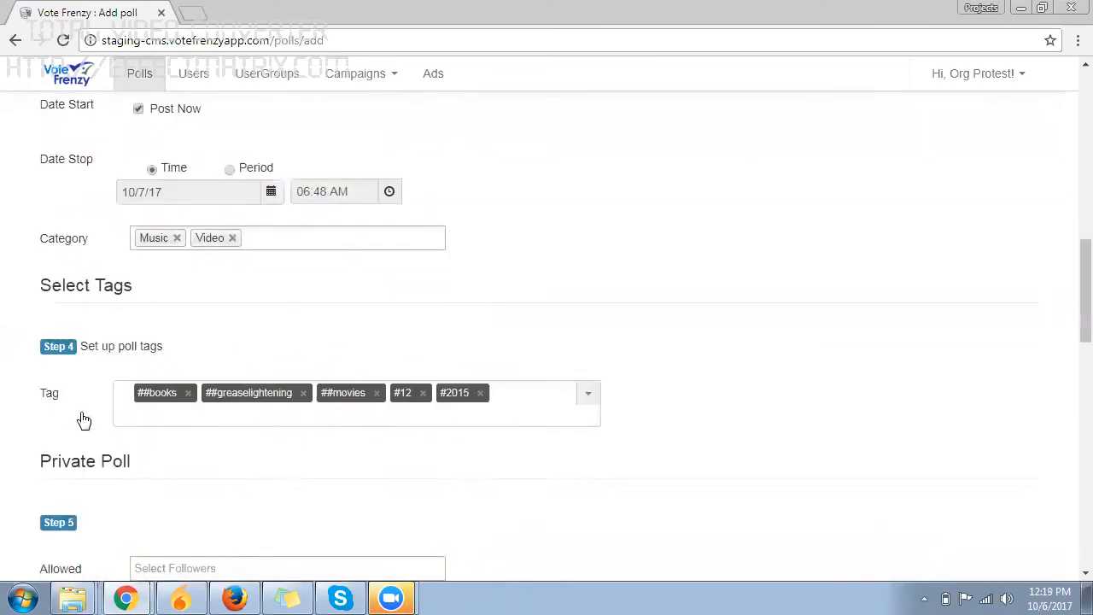
scroll(139, 368, down, 1)
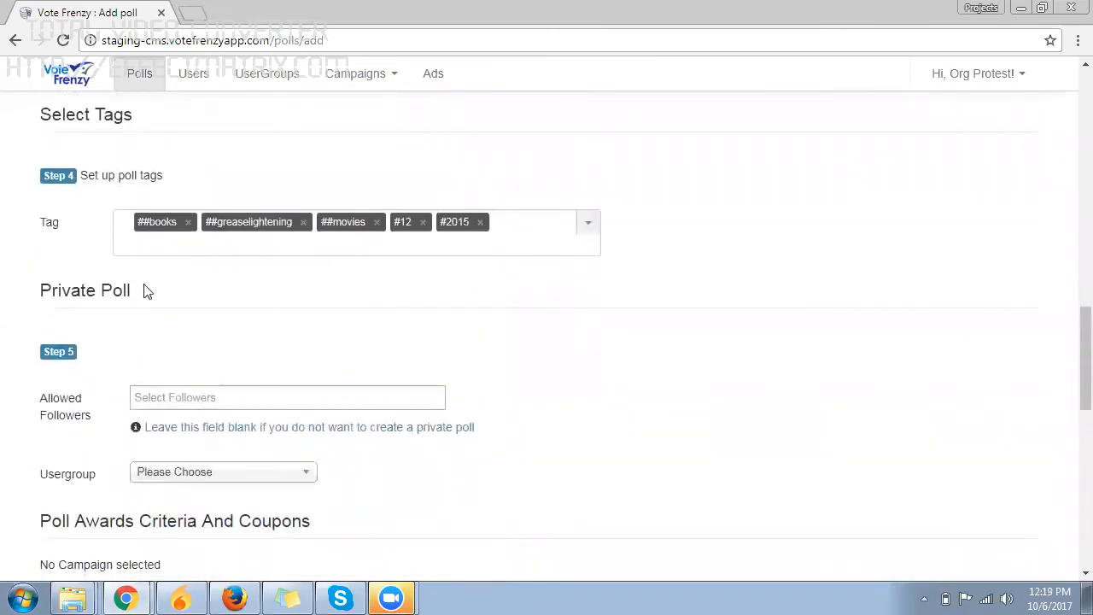
drag(124, 290, 42, 290)
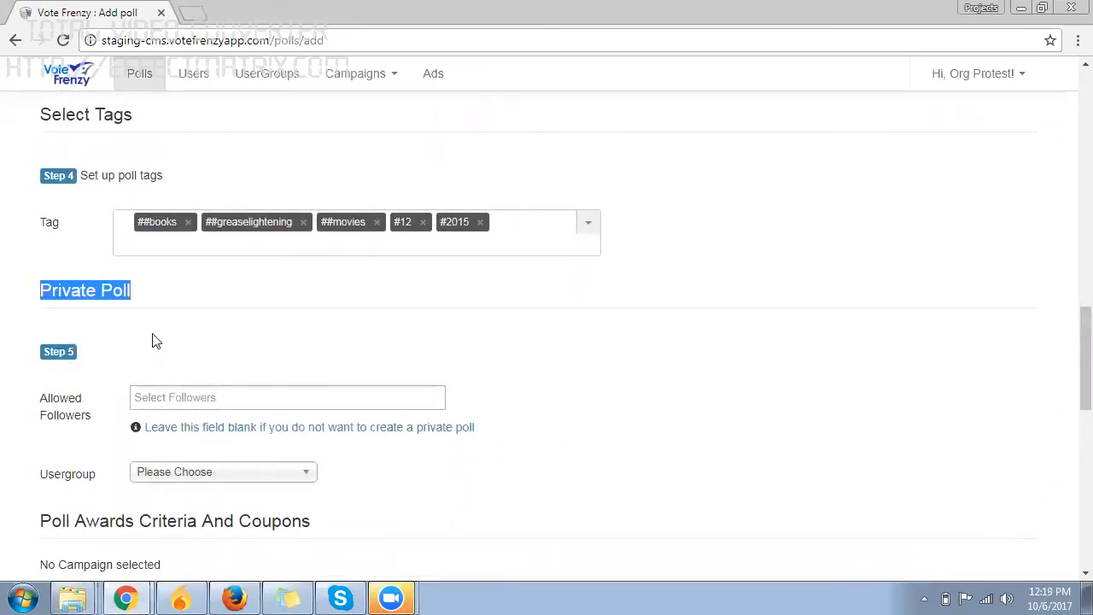
scroll(151, 341, down, 1)
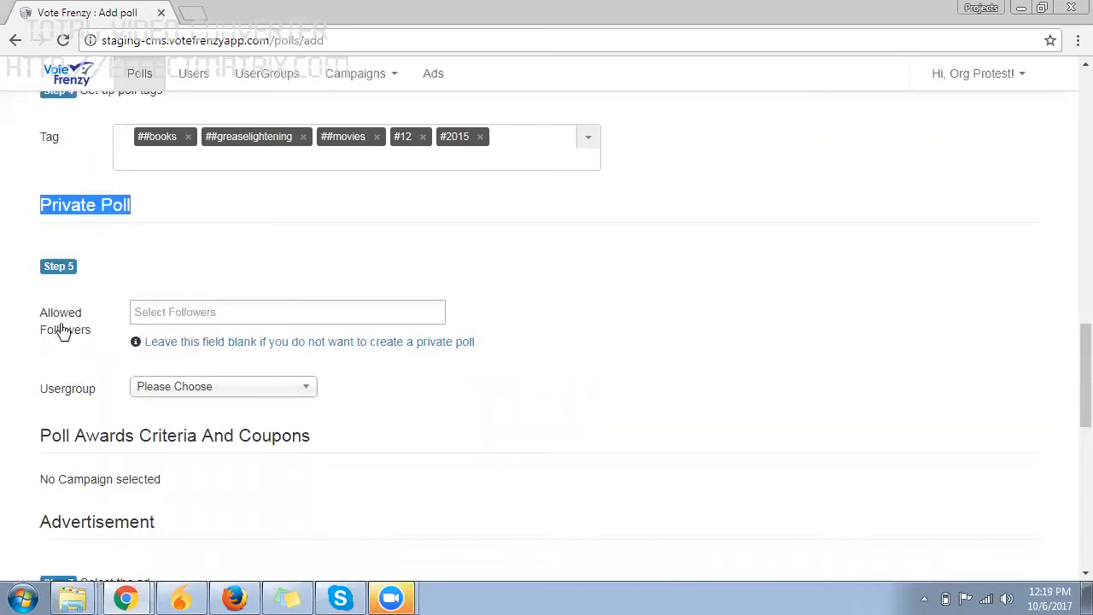
click(158, 311)
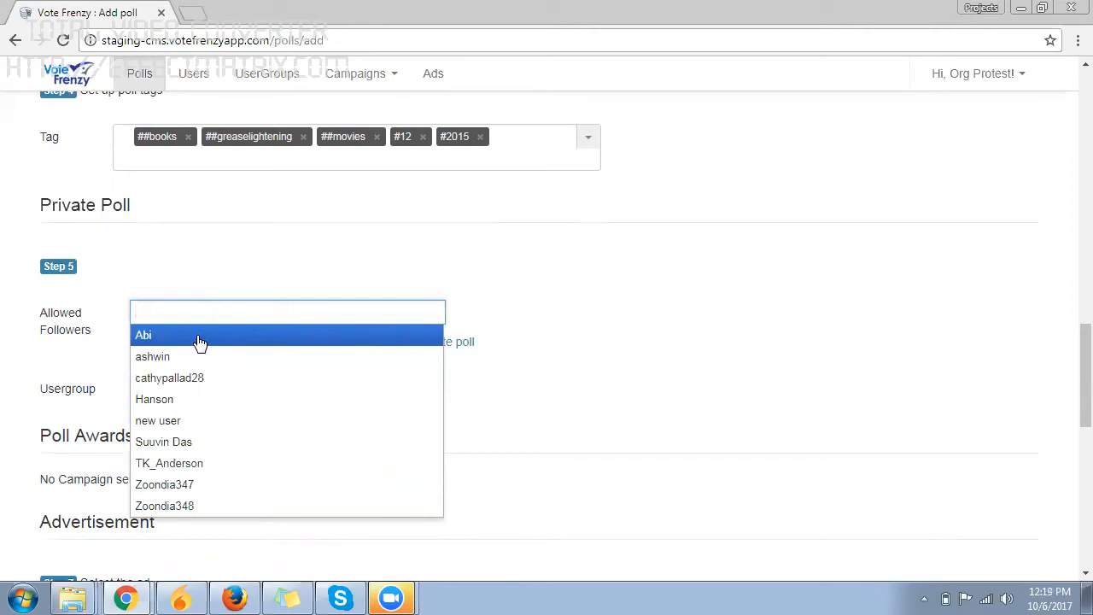
click(113, 286)
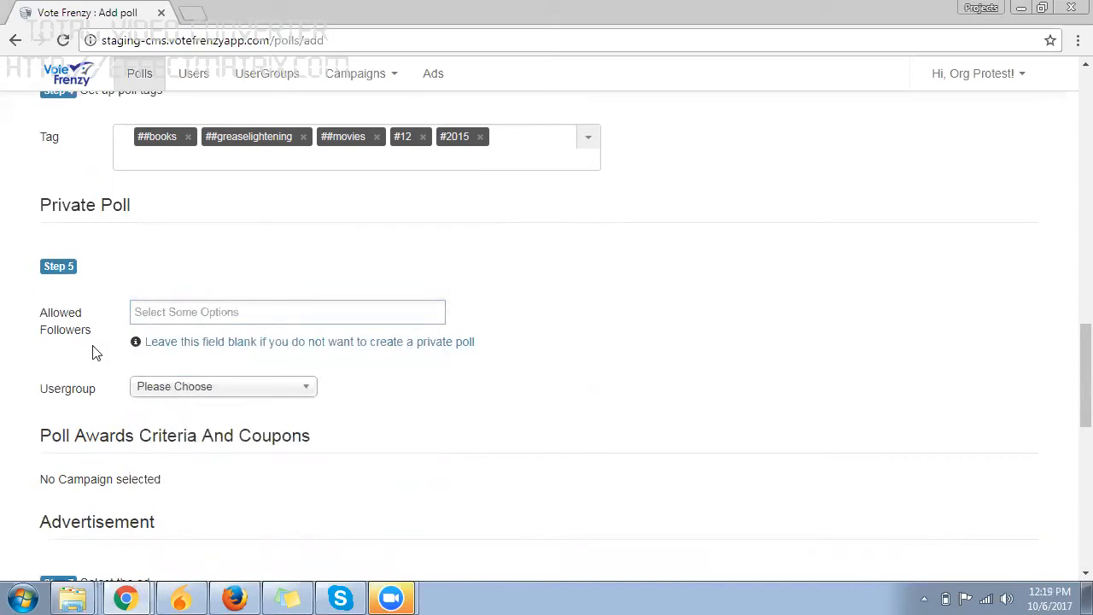
Set the private poll's Usergroup to Family Group
drag(76, 390, 105, 392)
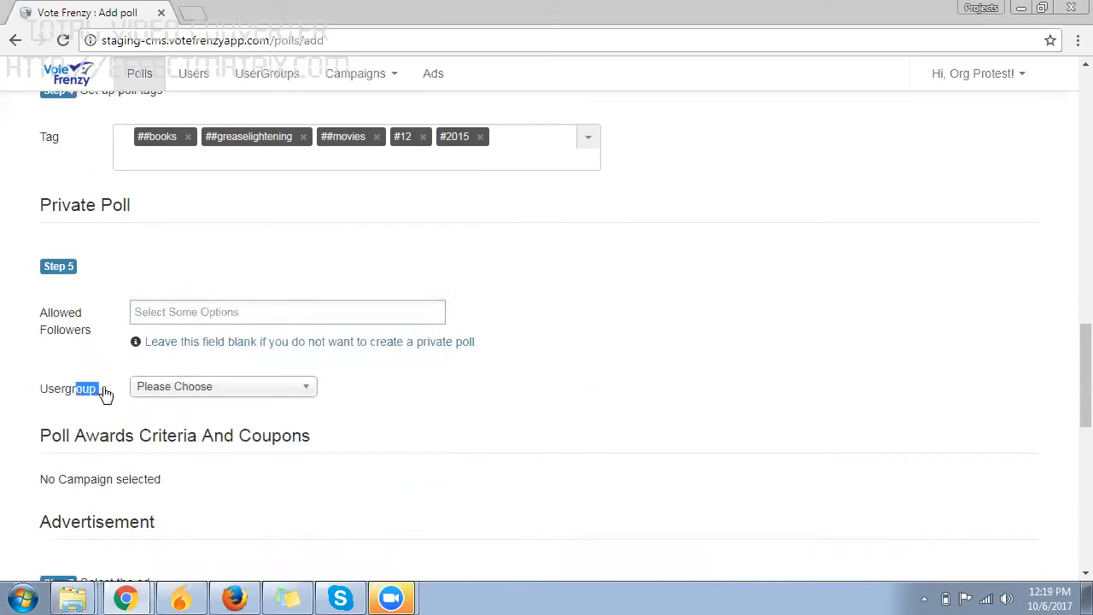
click(182, 389)
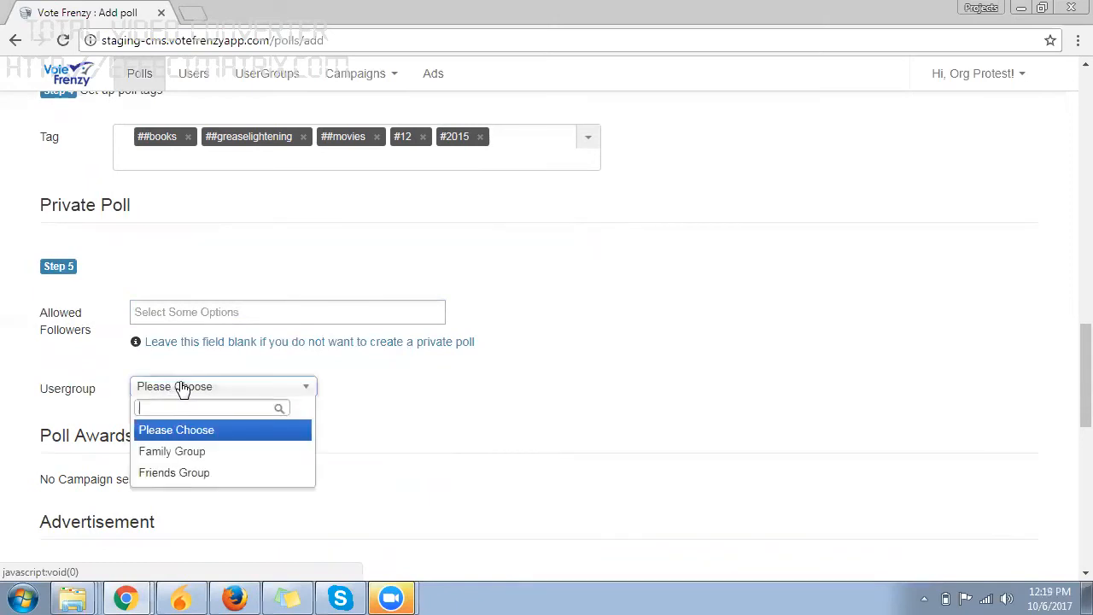
scroll(183, 386, down, 1)
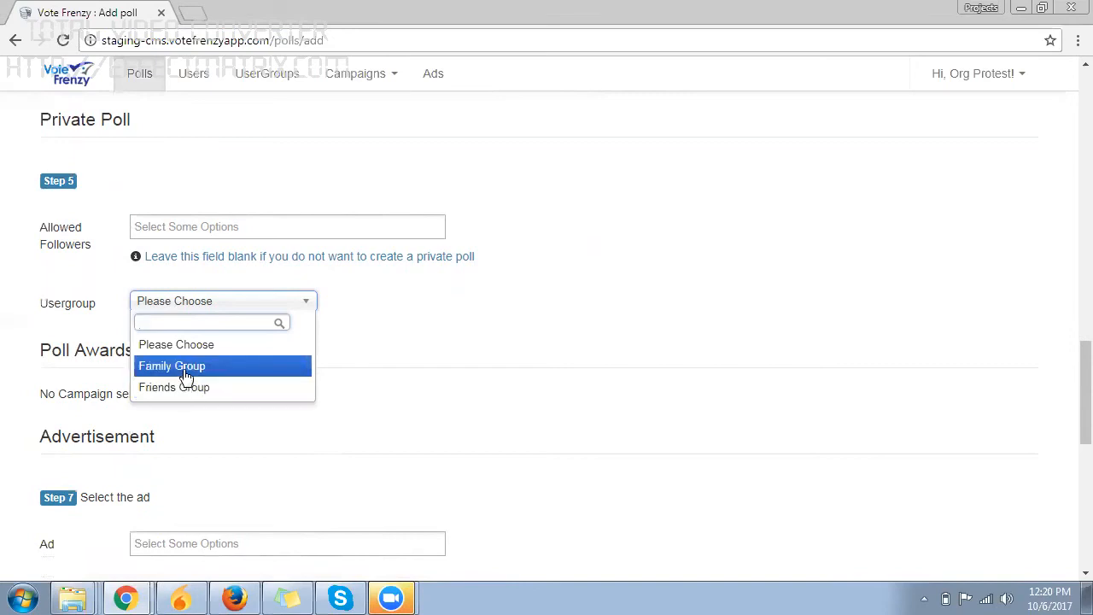
click(186, 369)
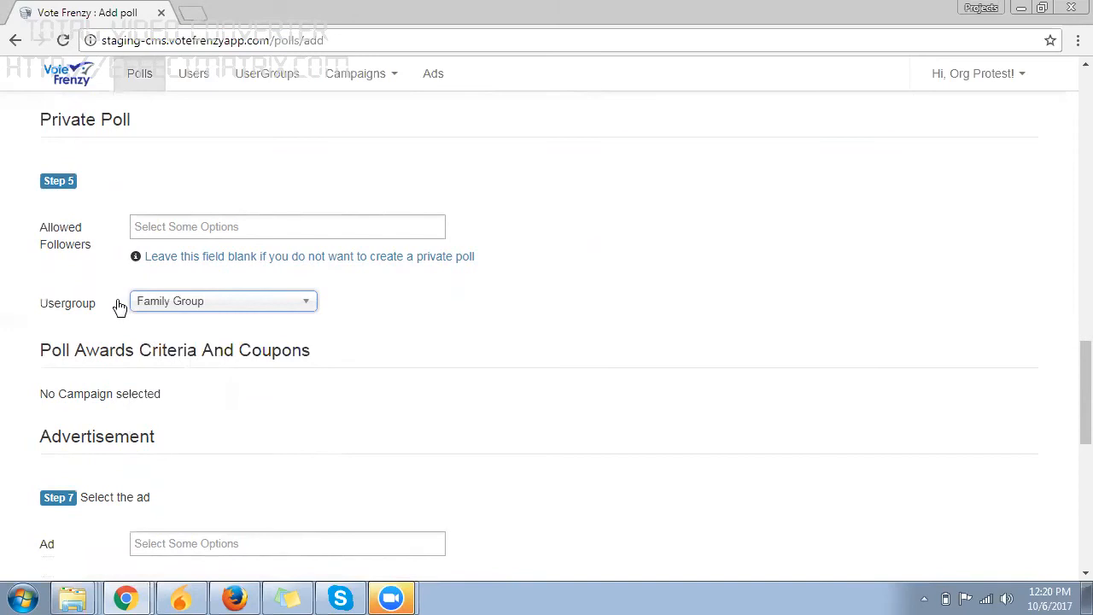
Review the poll's schedule, category and tag settings, and pick Family Group again as its Usergroup
scroll(154, 229, up, 8)
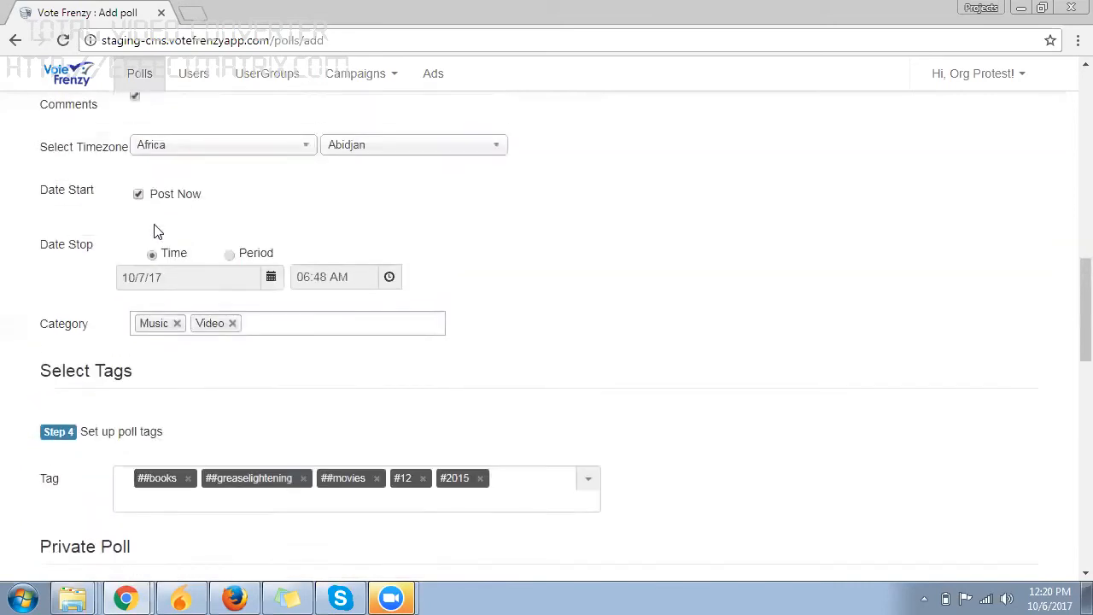
scroll(155, 229, up, 6)
scroll(153, 219, down, 7)
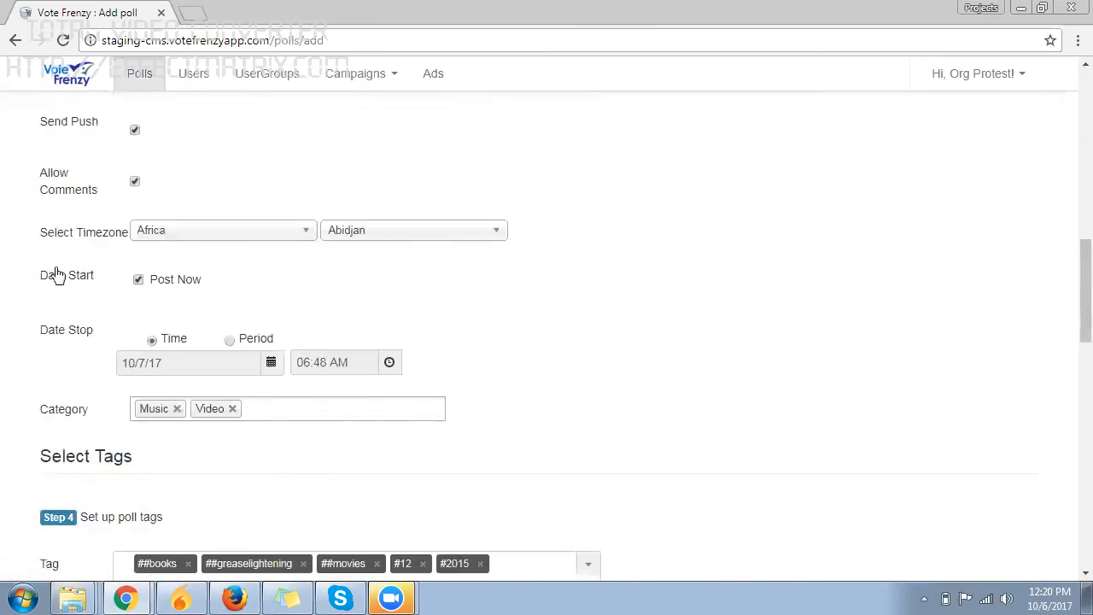
scroll(54, 288, down, 3)
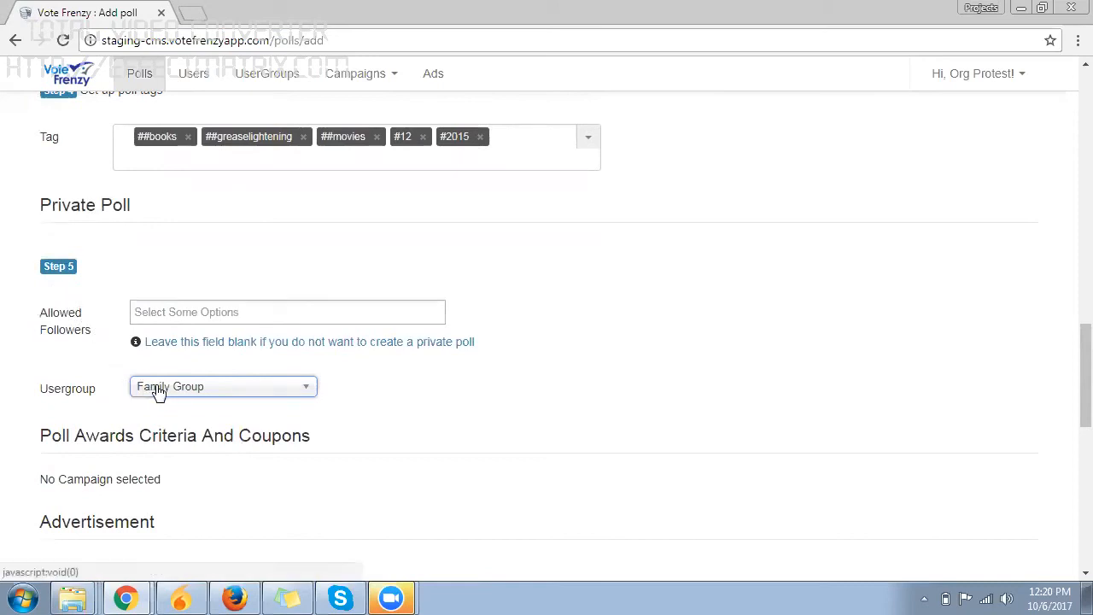
scroll(104, 389, down, 1)
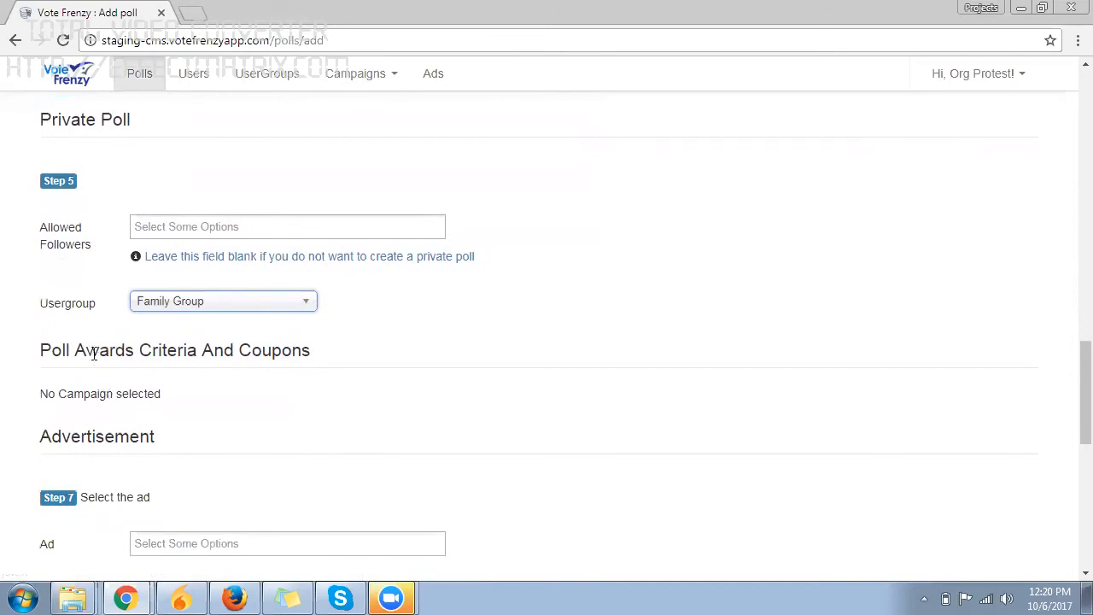
scroll(2, 363, down, 2)
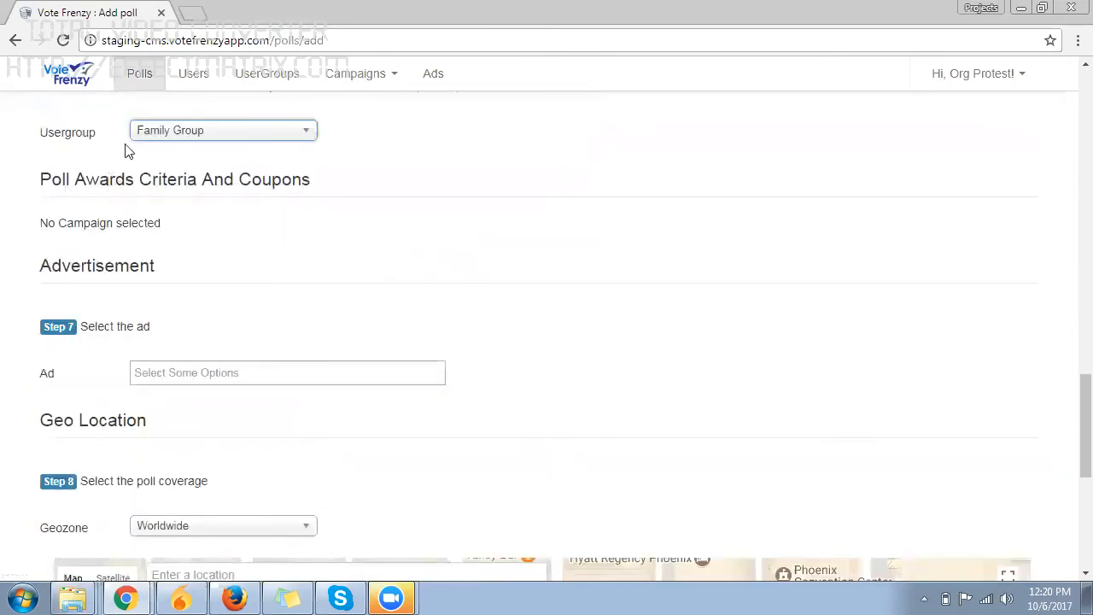
click(159, 135)
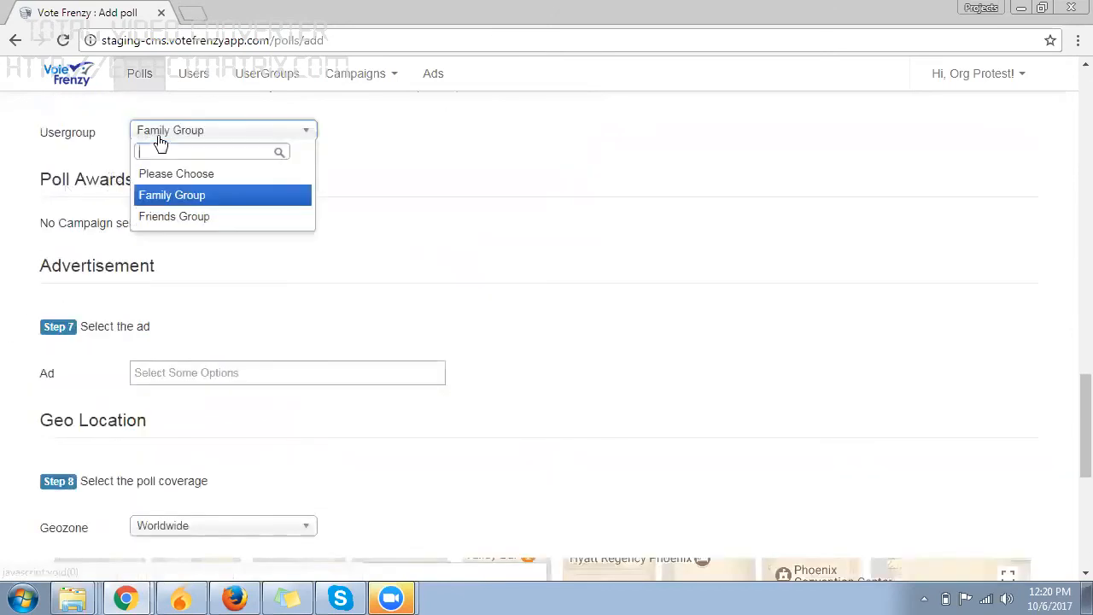
click(163, 194)
Create the poll, leaving the ad empty and the geozone at Worldwide
scroll(22, 213, down, 2)
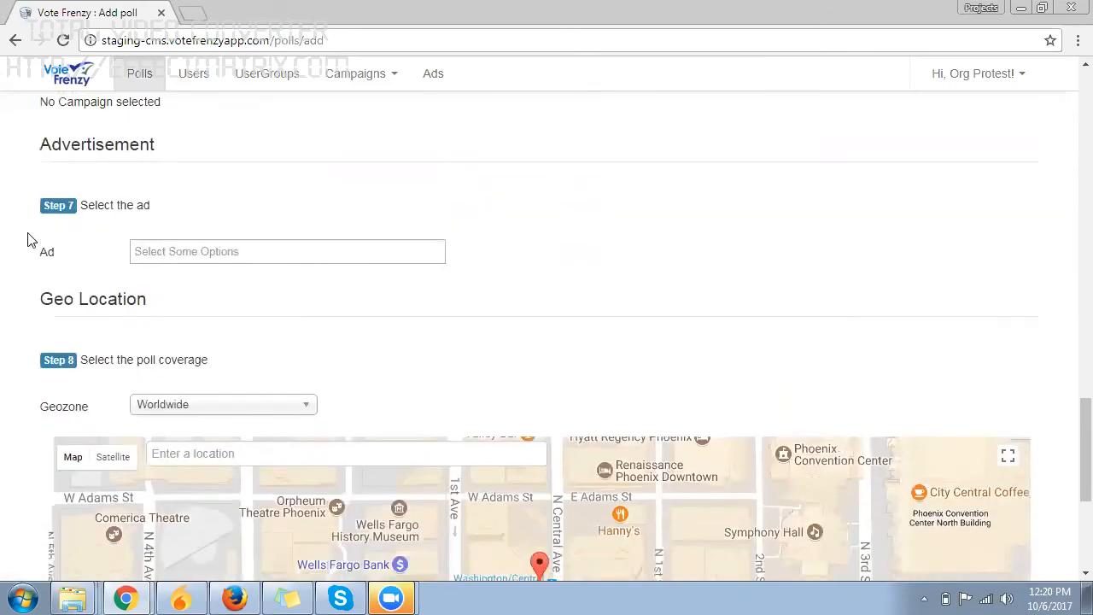
scroll(27, 239, down, 4)
click(305, 471)
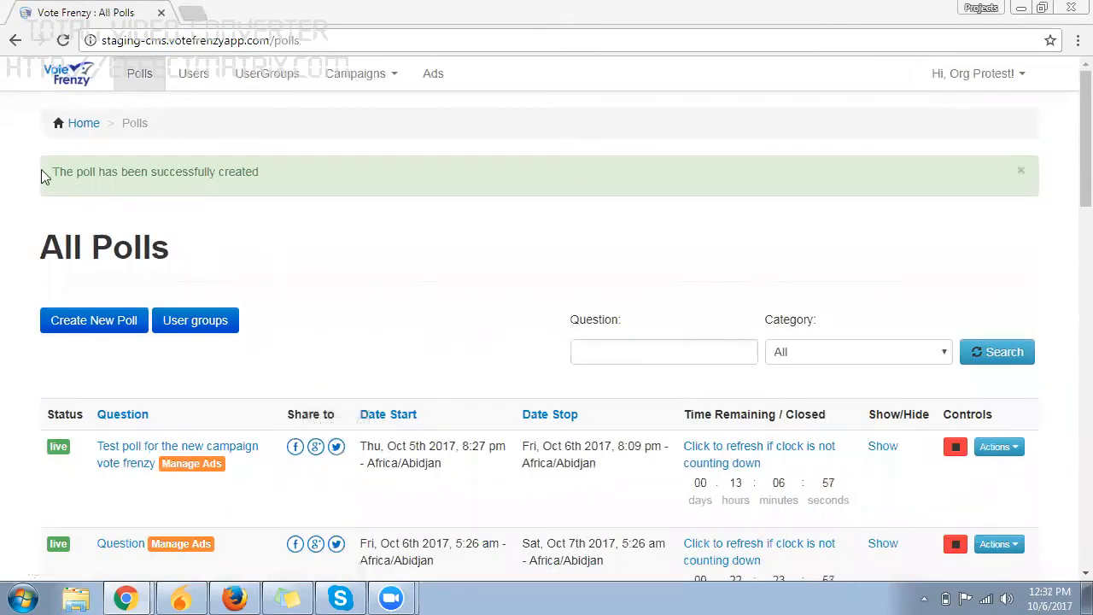
Check the creation message and locate the "Poll User Group" poll in the list of all polls
drag(52, 174, 261, 170)
scroll(205, 303, down, 1)
scroll(107, 395, down, 4)
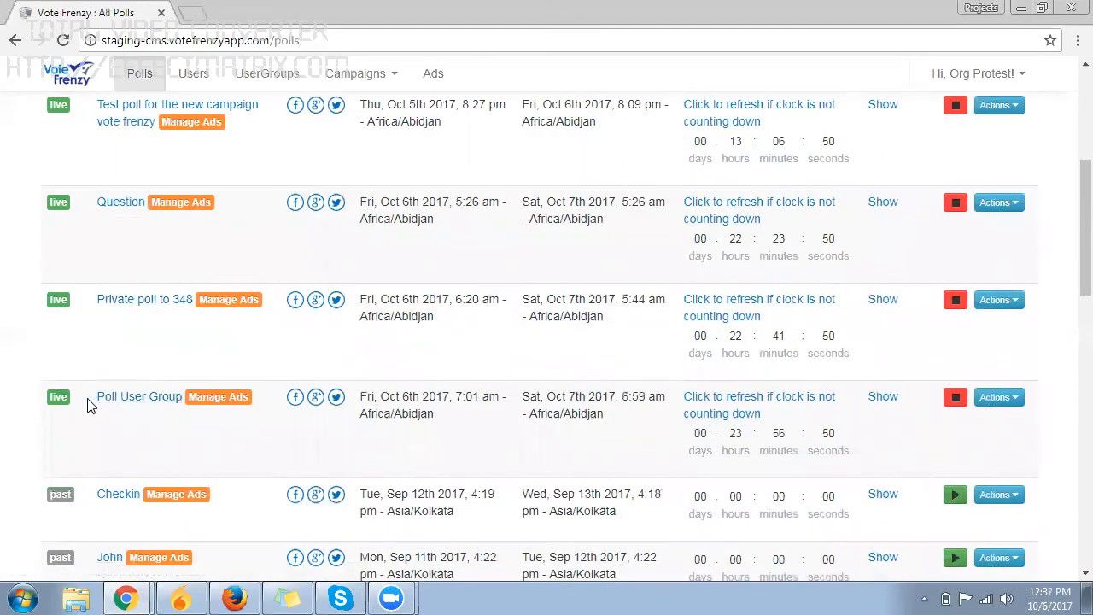
drag(96, 399, 171, 410)
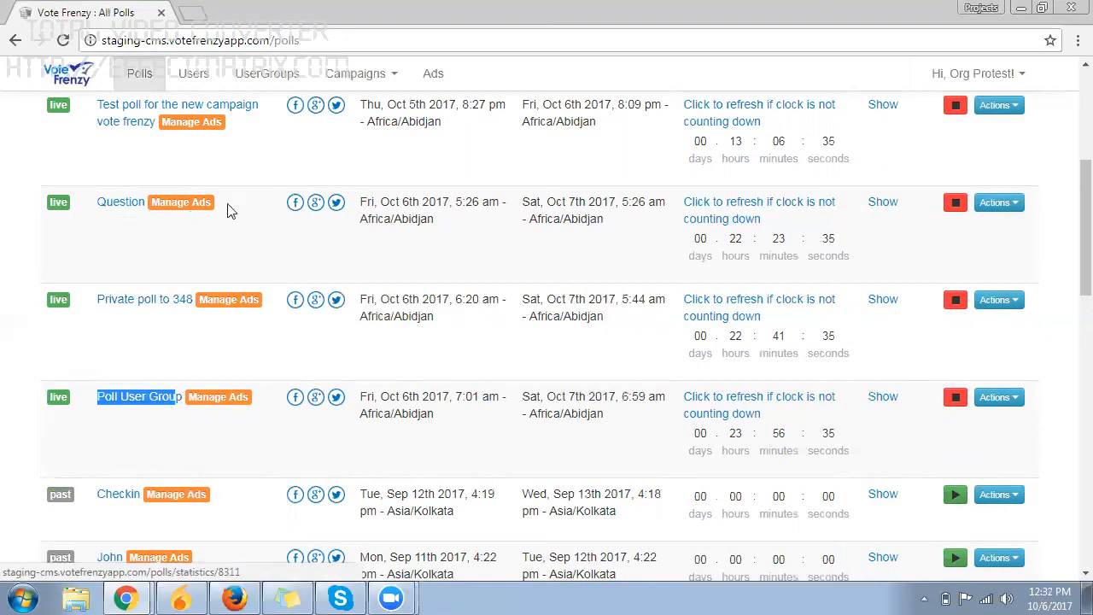
Open the user groups in a separate browser tab and examine Family Group's already added members
middle_click(266, 79)
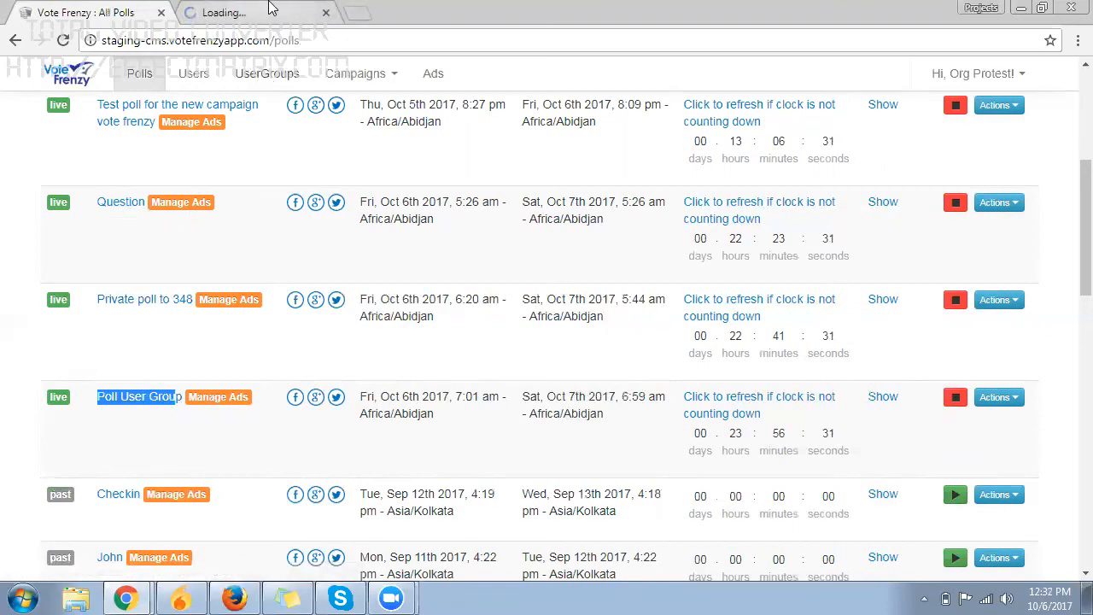
click(271, 7)
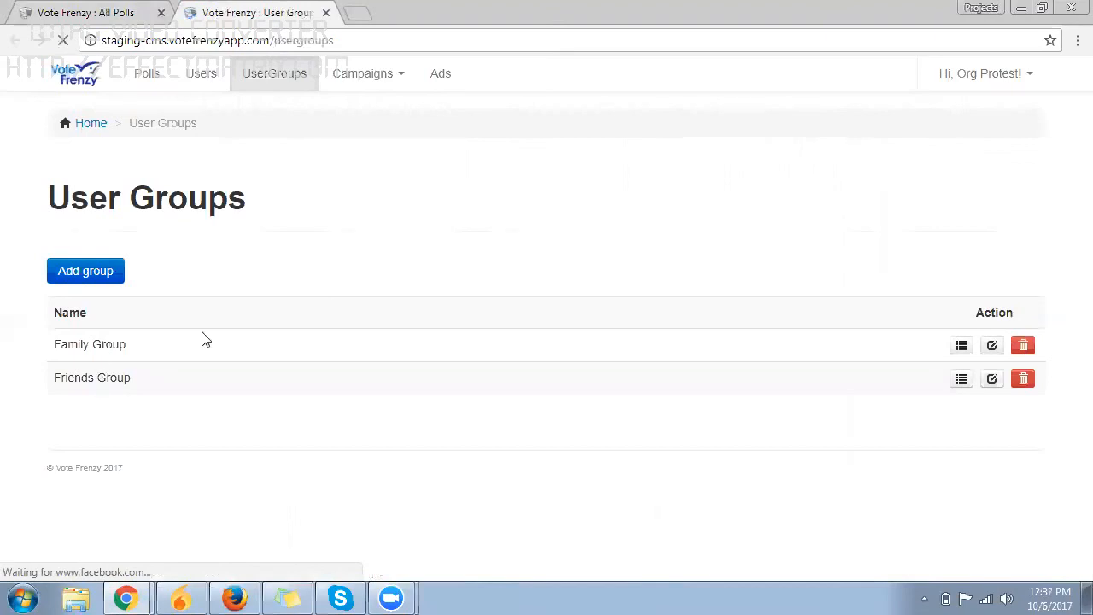
click(962, 346)
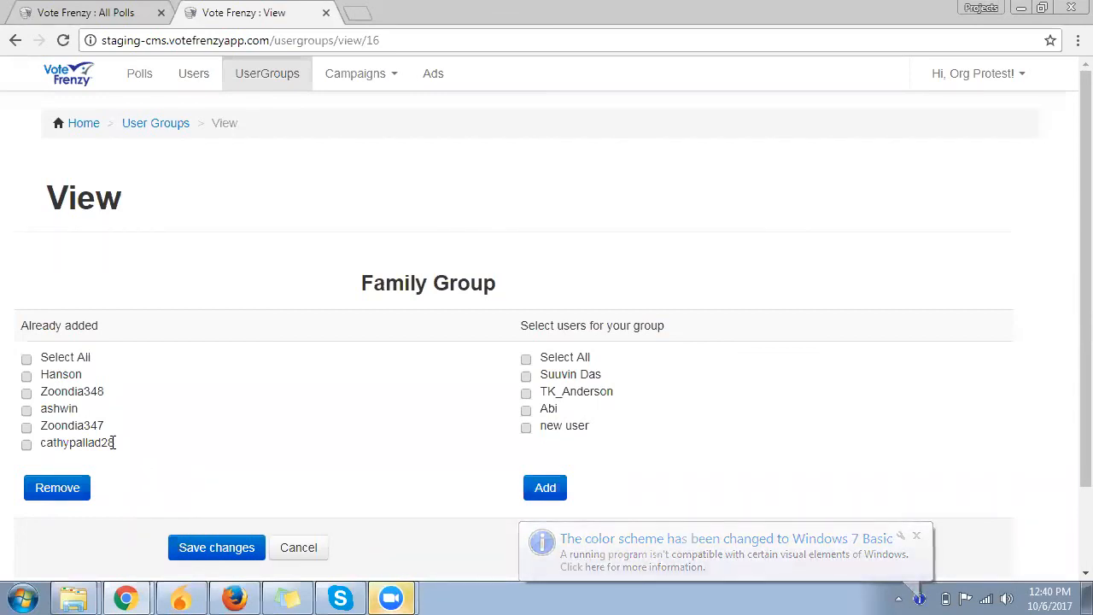
drag(117, 445, 38, 375)
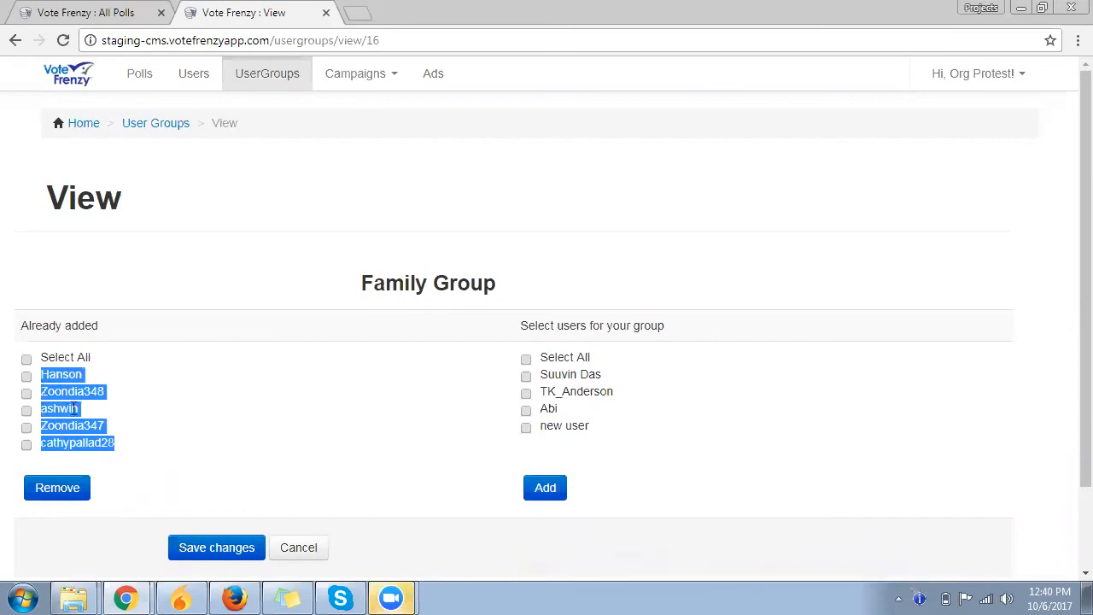
Compare the "Poll User Group" entry in the poll list with Family Group's already added members, ending on the poll list
click(96, 12)
click(102, 396)
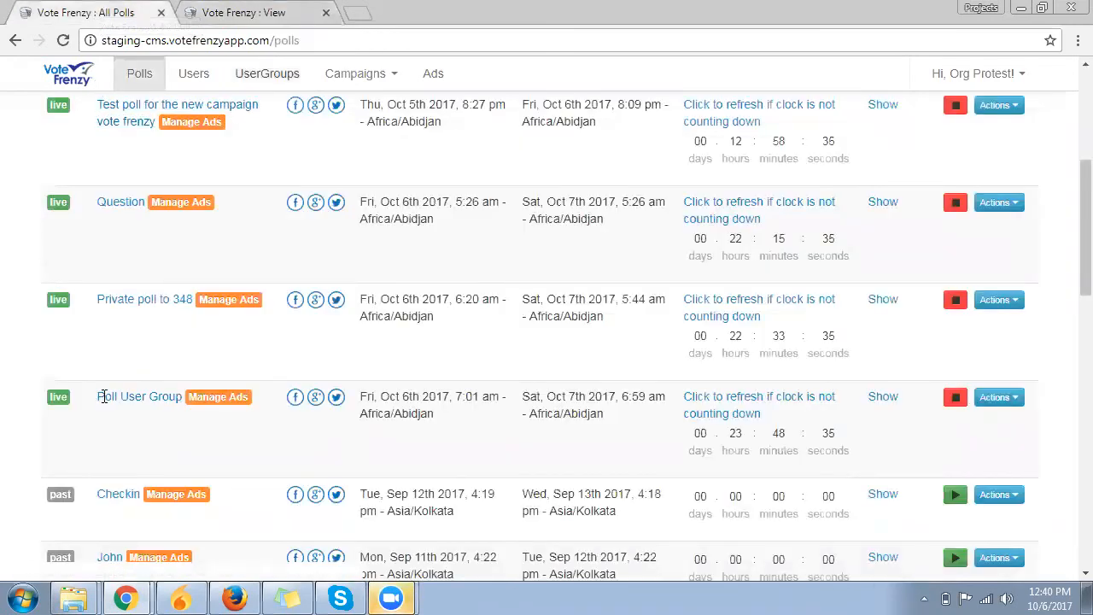
drag(97, 397, 182, 396)
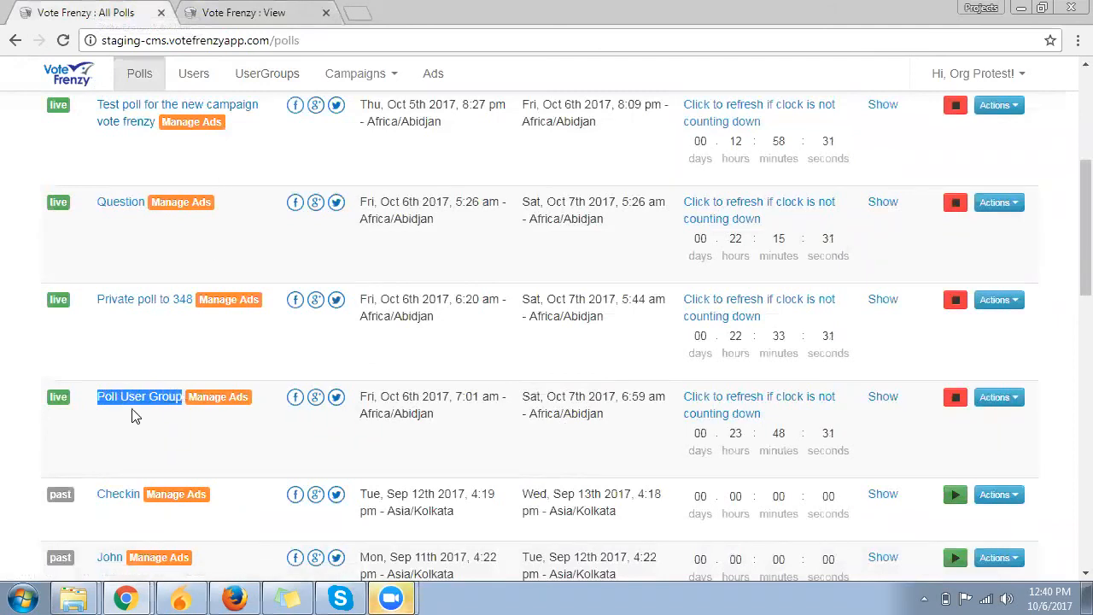
click(239, 12)
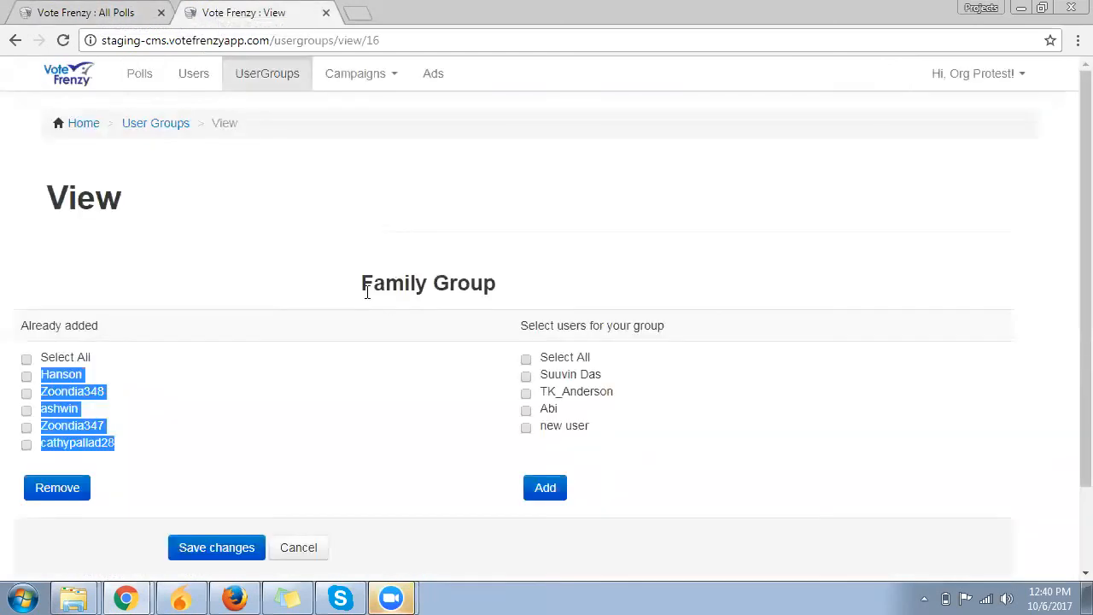
drag(121, 441, 38, 369)
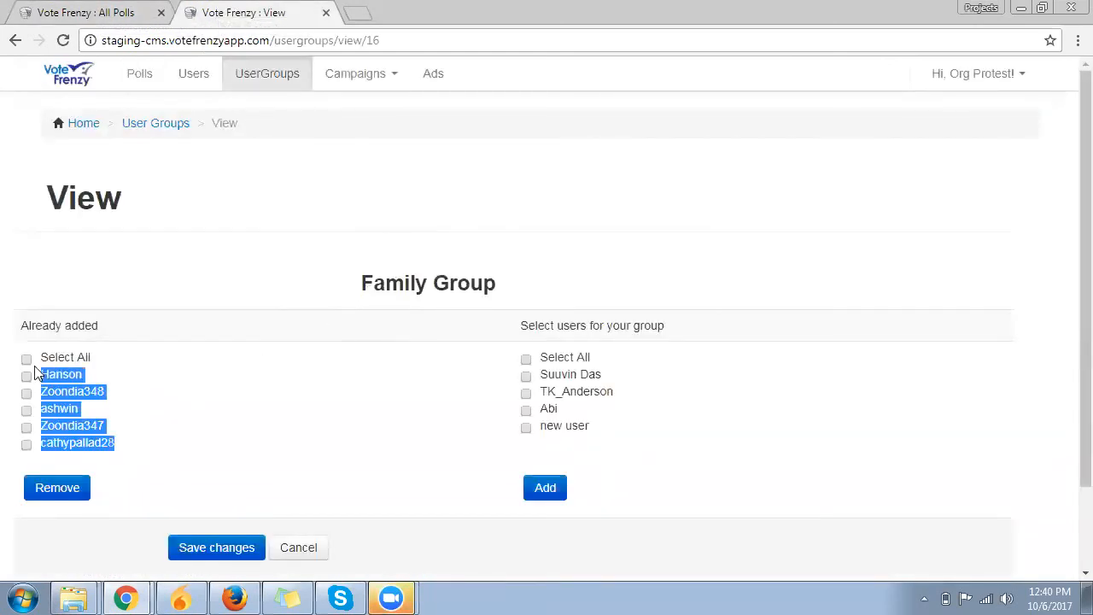
click(126, 12)
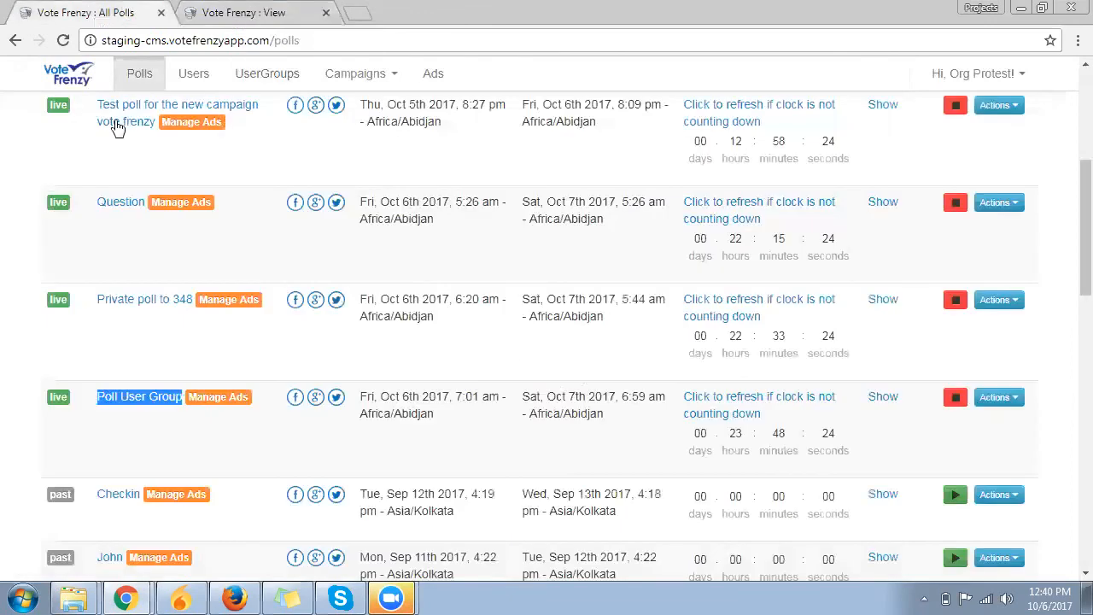
click(121, 444)
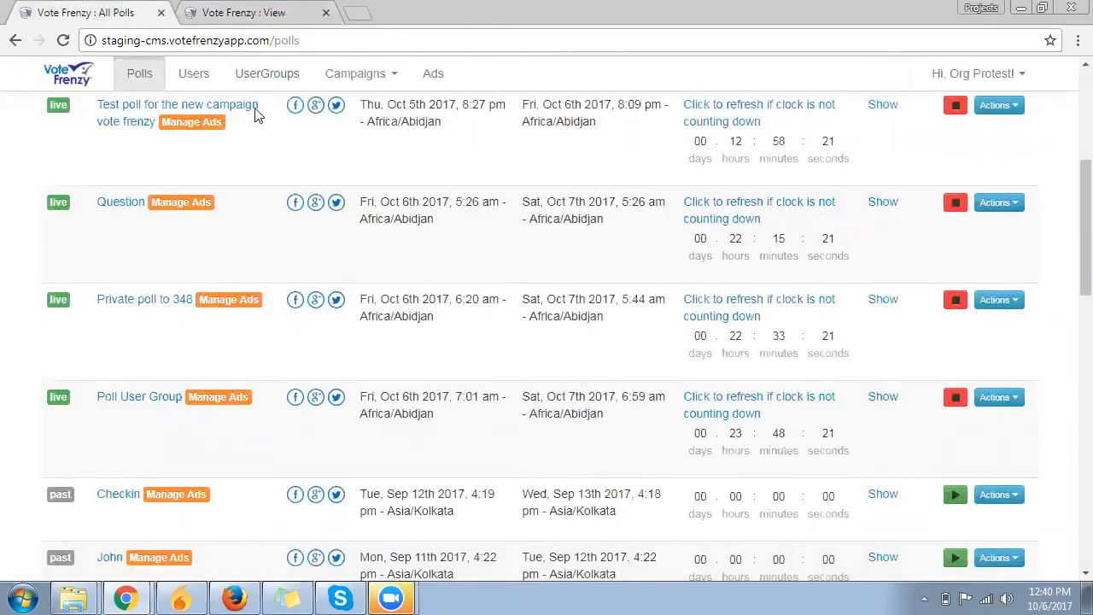
click(269, 8)
click(166, 373)
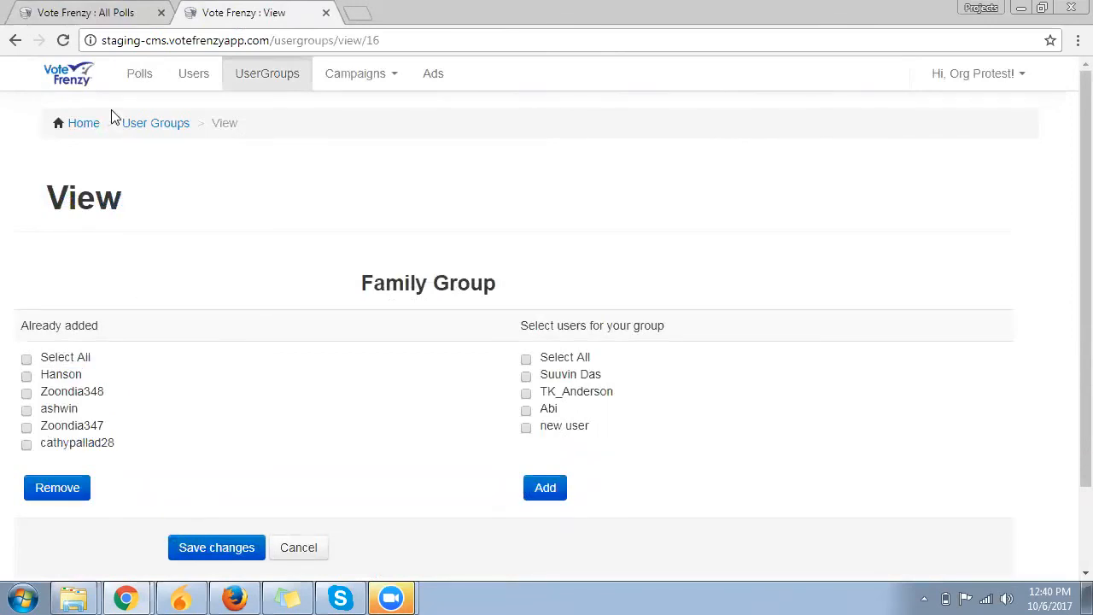
click(96, 9)
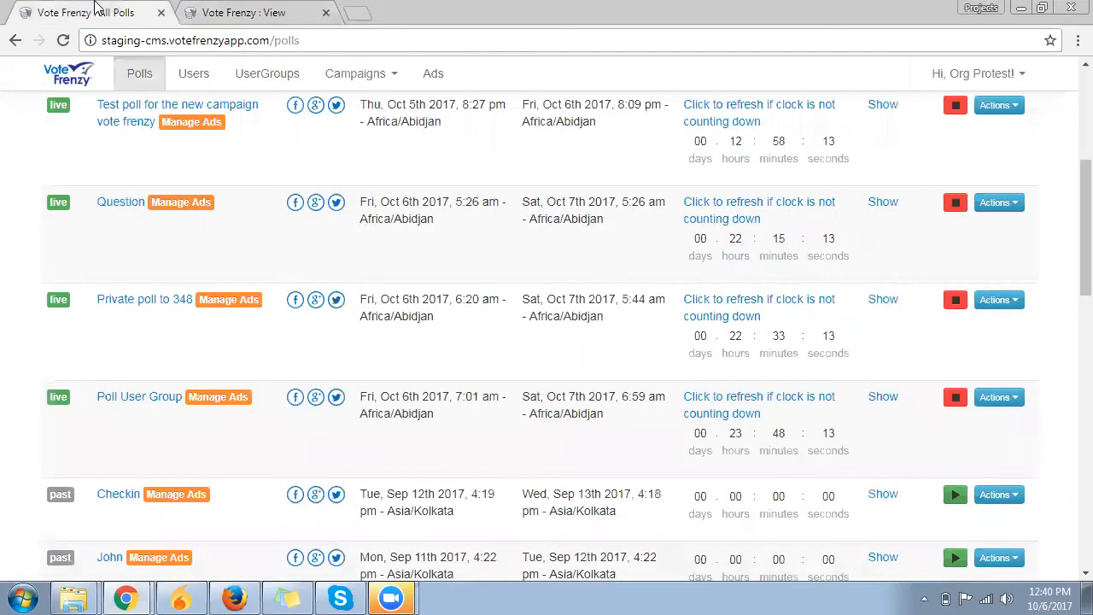